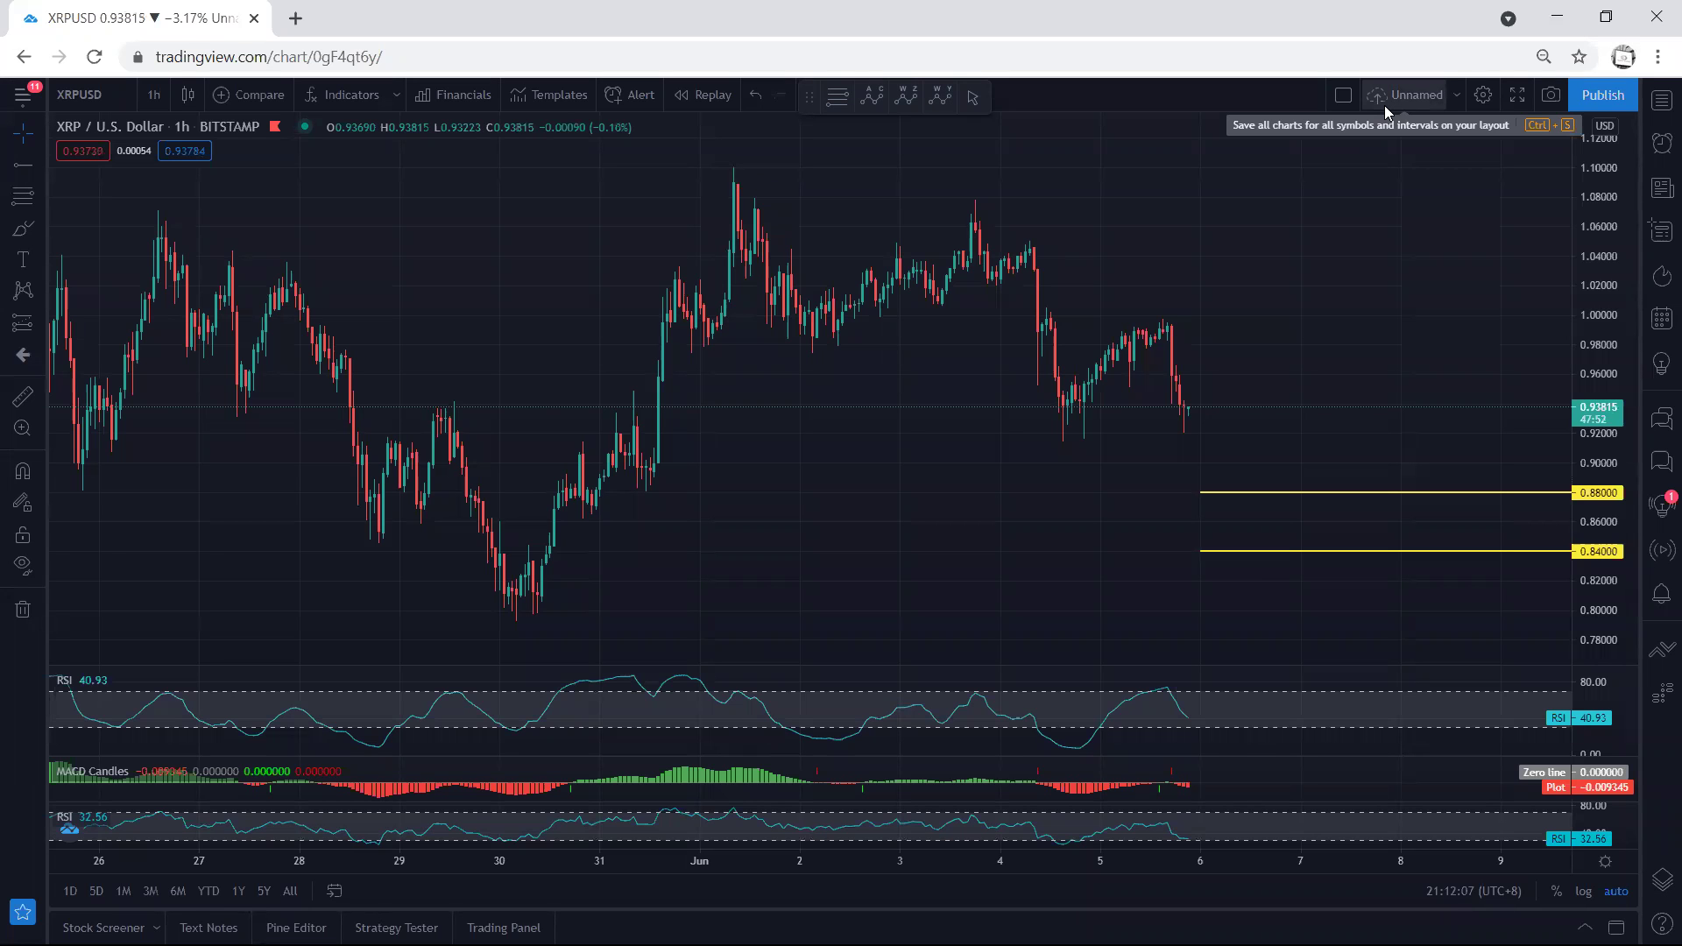
Trace the June 4–5 drop, rebound and renewed drop freehand over the hourly candles.
left_click_drag(1376, 230, 1373, 229)
left_click(650, 125)
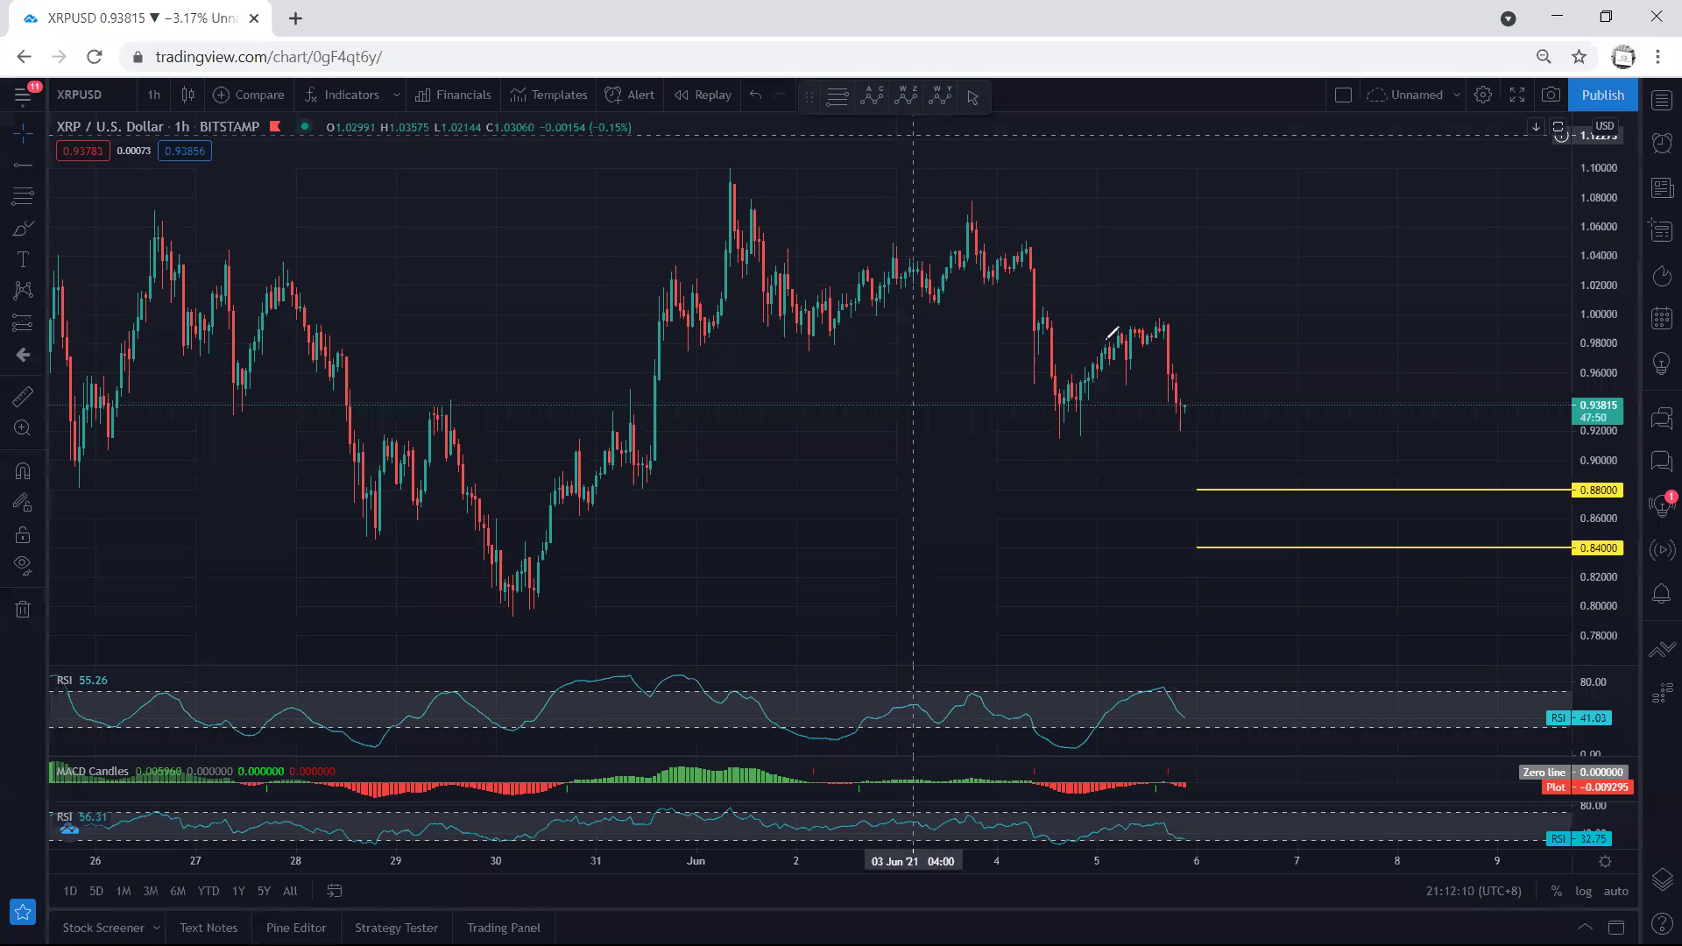
left_click_drag(1105, 342, 1133, 331)
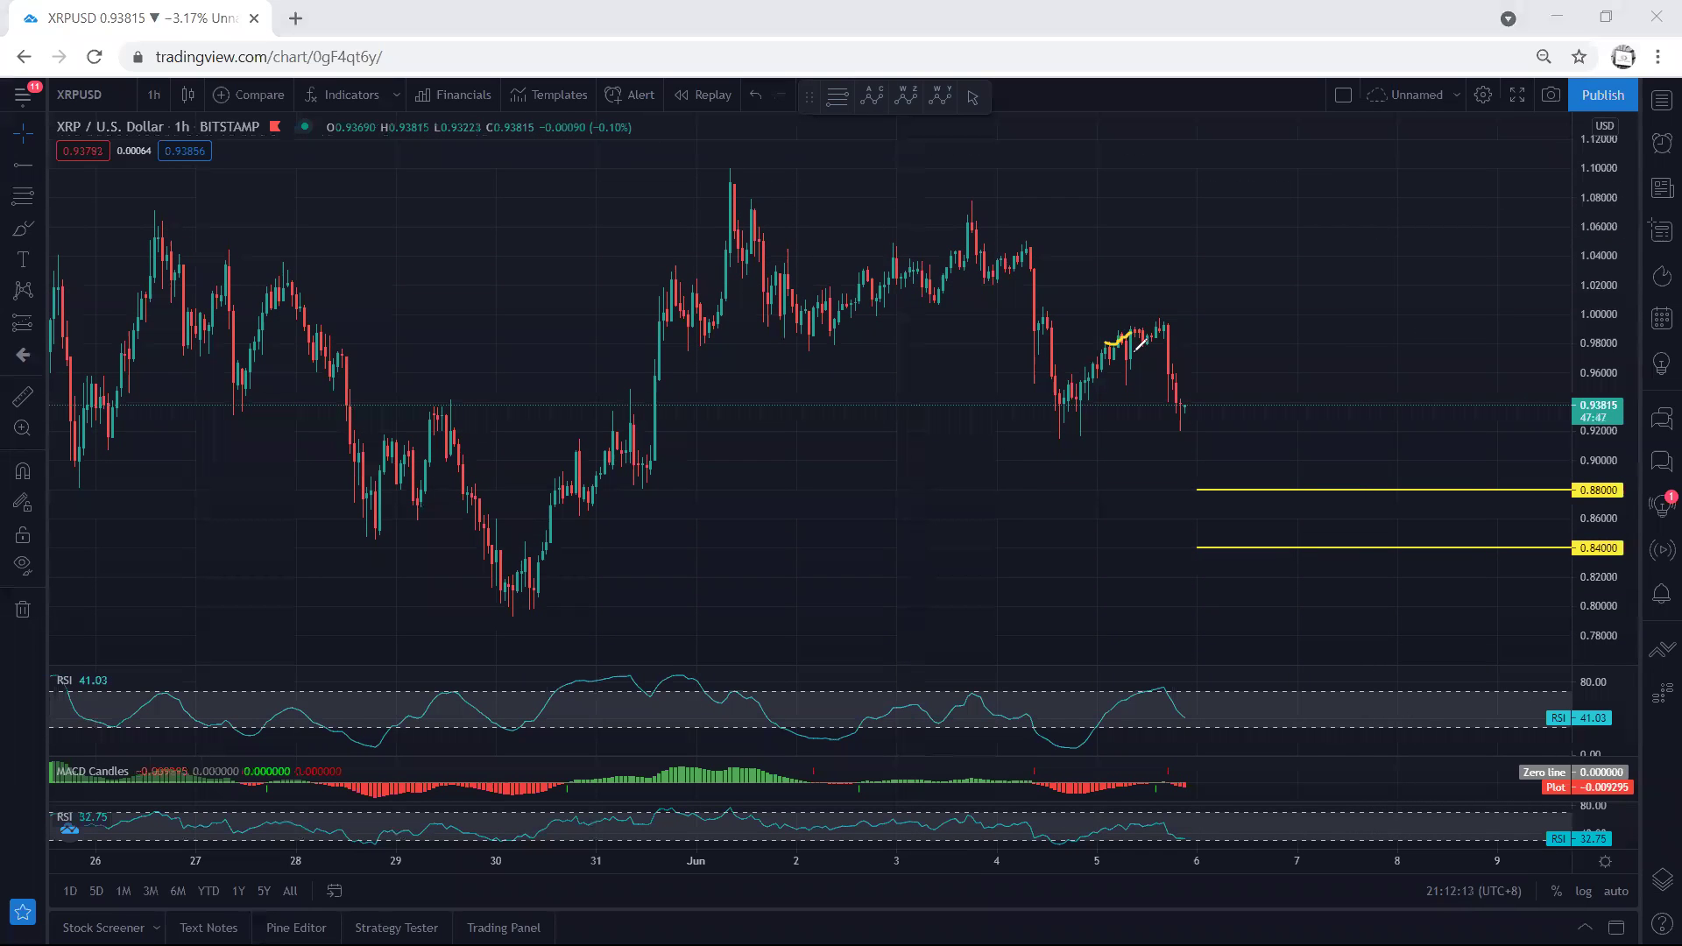
left_click_drag(1170, 324, 1183, 425)
mouse_move(1031, 250)
left_mouse_down()
mouse_move(1058, 407)
mouse_move(1163, 315)
mouse_move(1179, 405)
left_mouse_up()
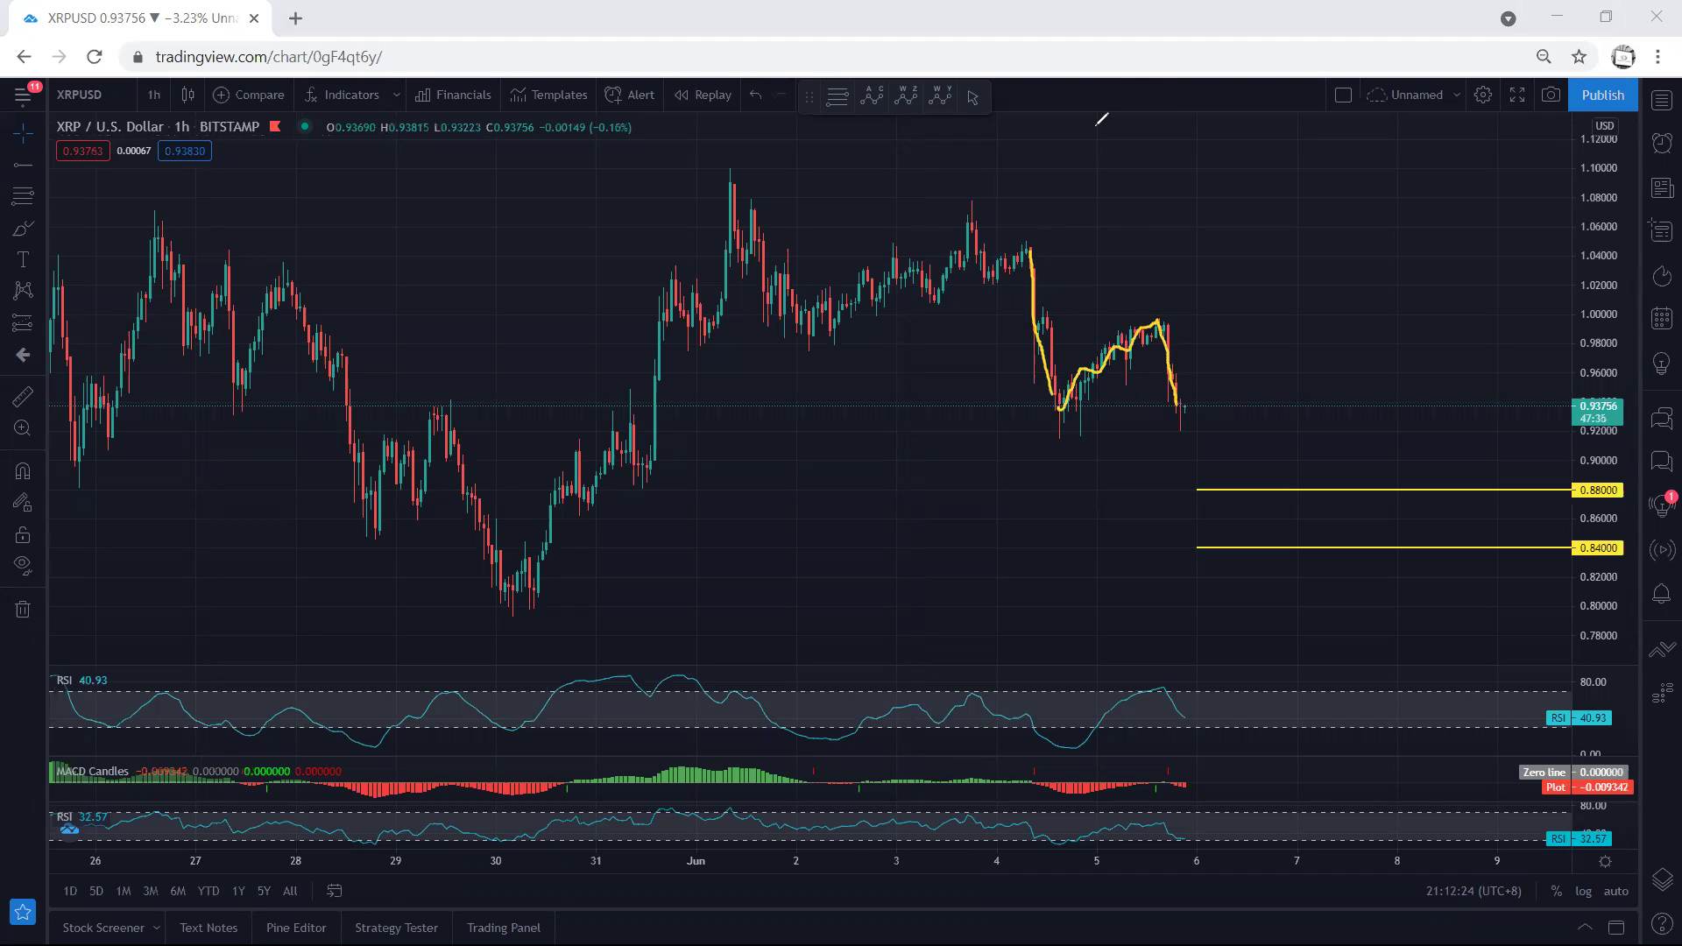
Circle the June 5 highs, trace the drop from them freehand, and clear these sketches.
mouse_move(1133, 325)
left_mouse_down()
mouse_move(1147, 334)
mouse_move(1136, 343)
left_mouse_up()
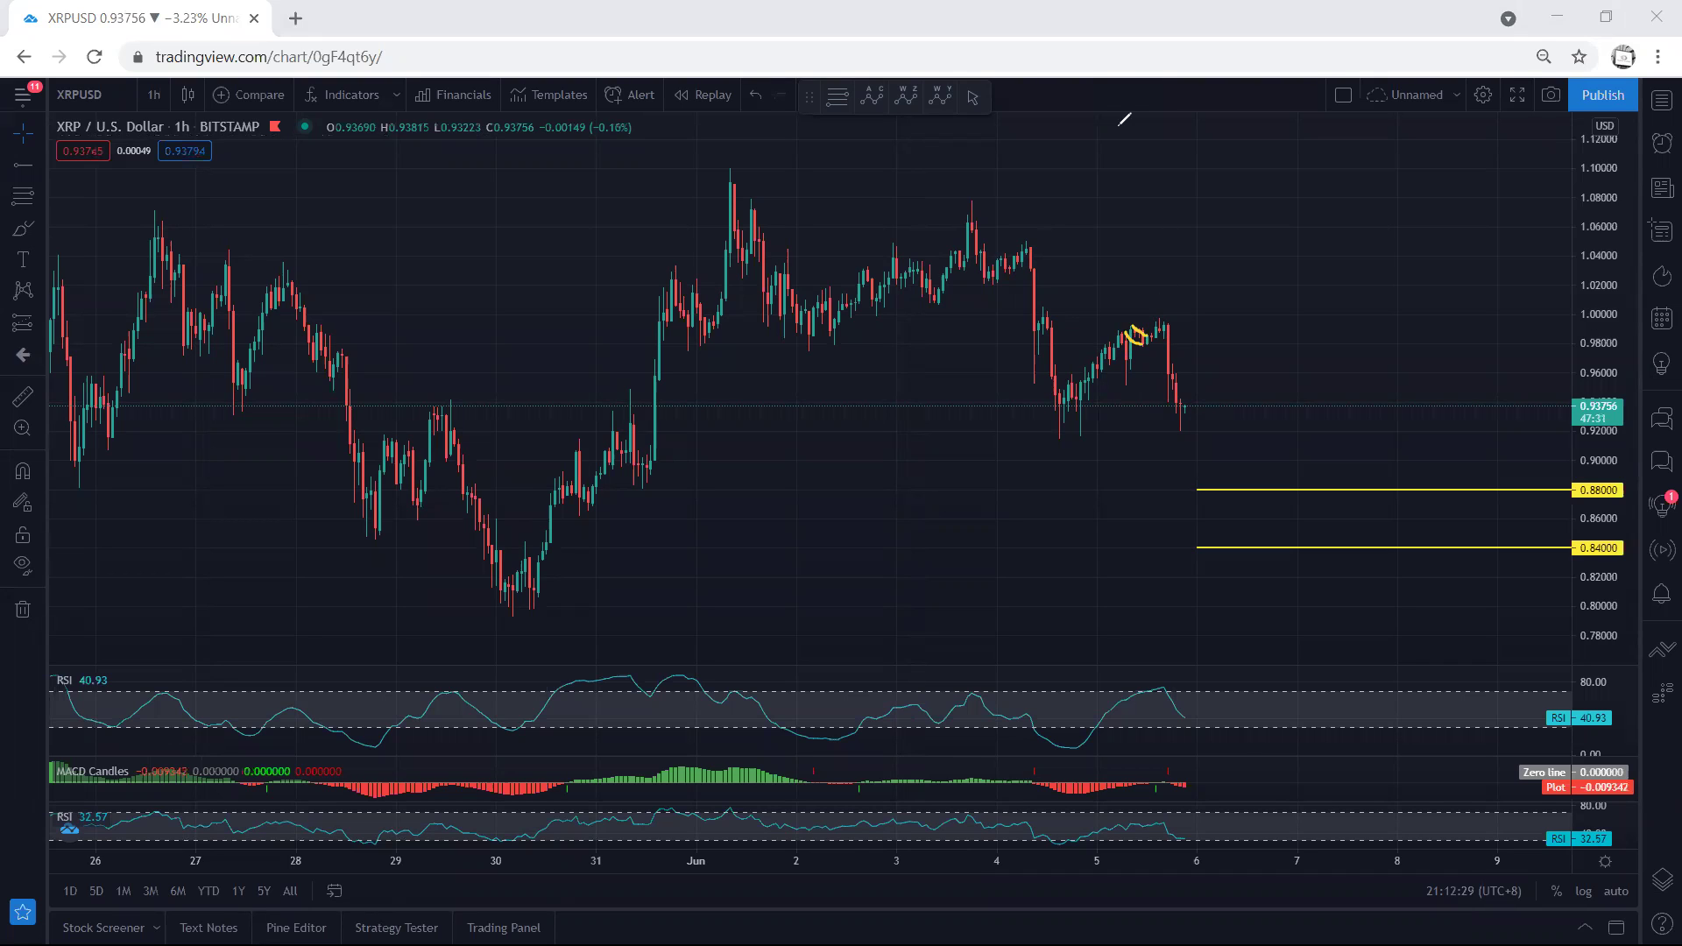
key("ctrl+shift+7")
mouse_move(1179, 322)
left_mouse_down()
mouse_move(1151, 325)
mouse_move(1170, 341)
mouse_move(1174, 318)
mouse_move(1157, 318)
mouse_move(1154, 336)
left_mouse_up()
key("ctrl+z")
left_click_drag(1160, 319, 1192, 414)
key("ctrl+z")
Switch the chart to the 1-day interval and fit the full price history since October in view.
left_click(153, 94)
left_click(160, 531)
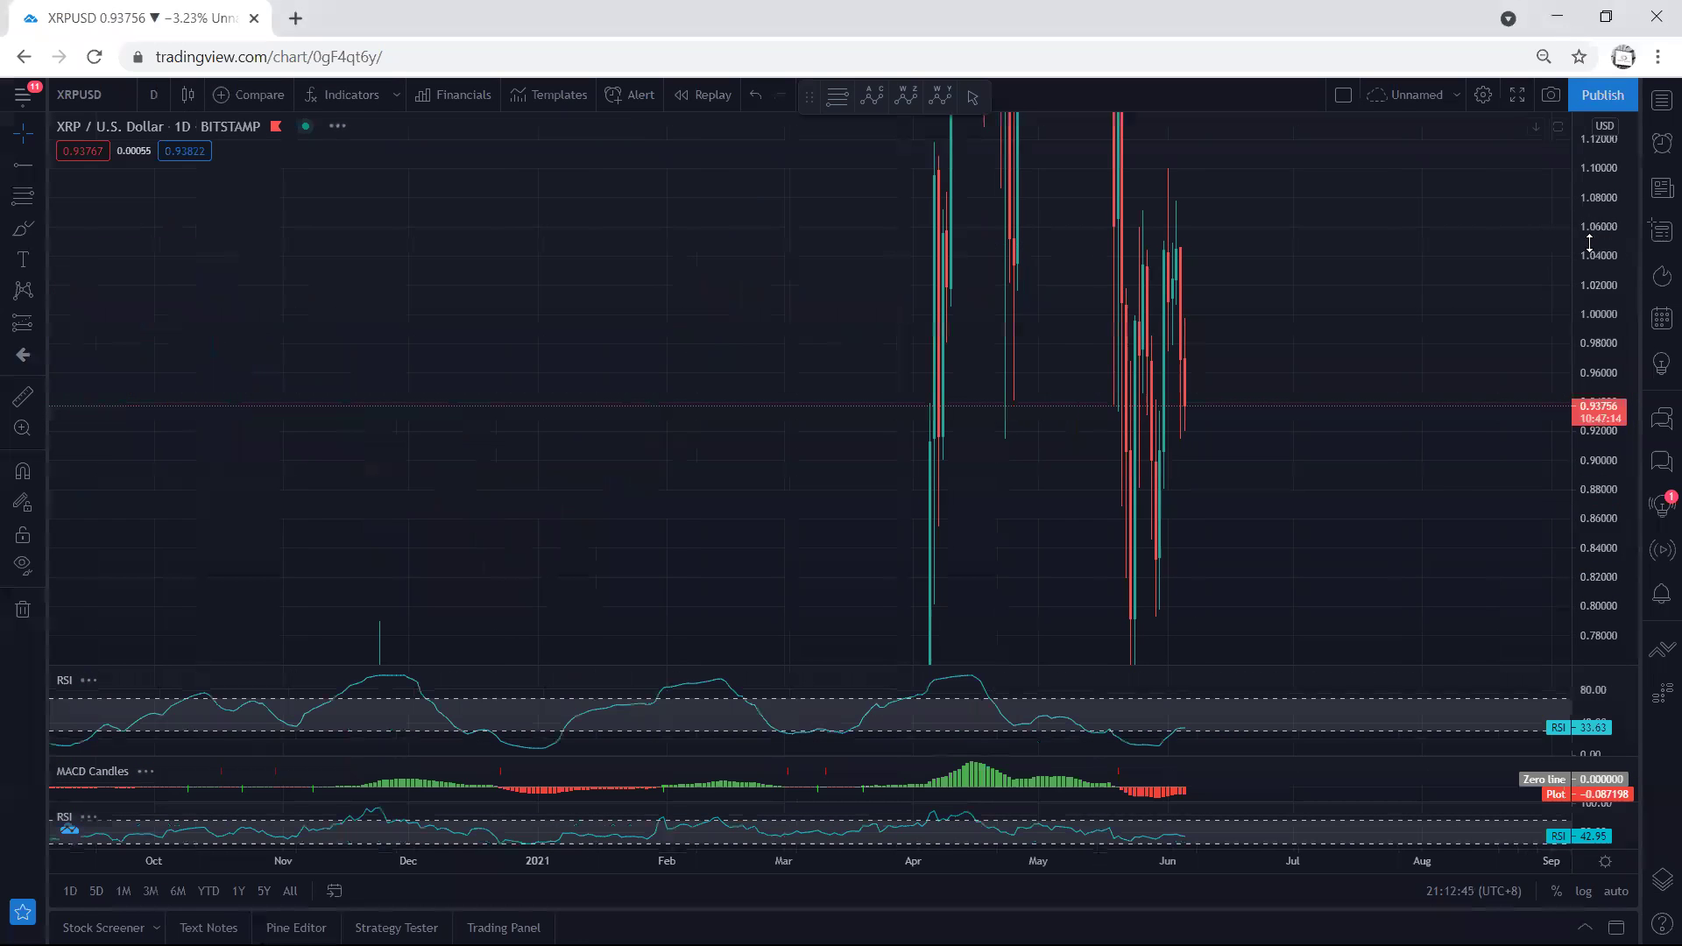
left_click_drag(1225, 277, 1191, 277)
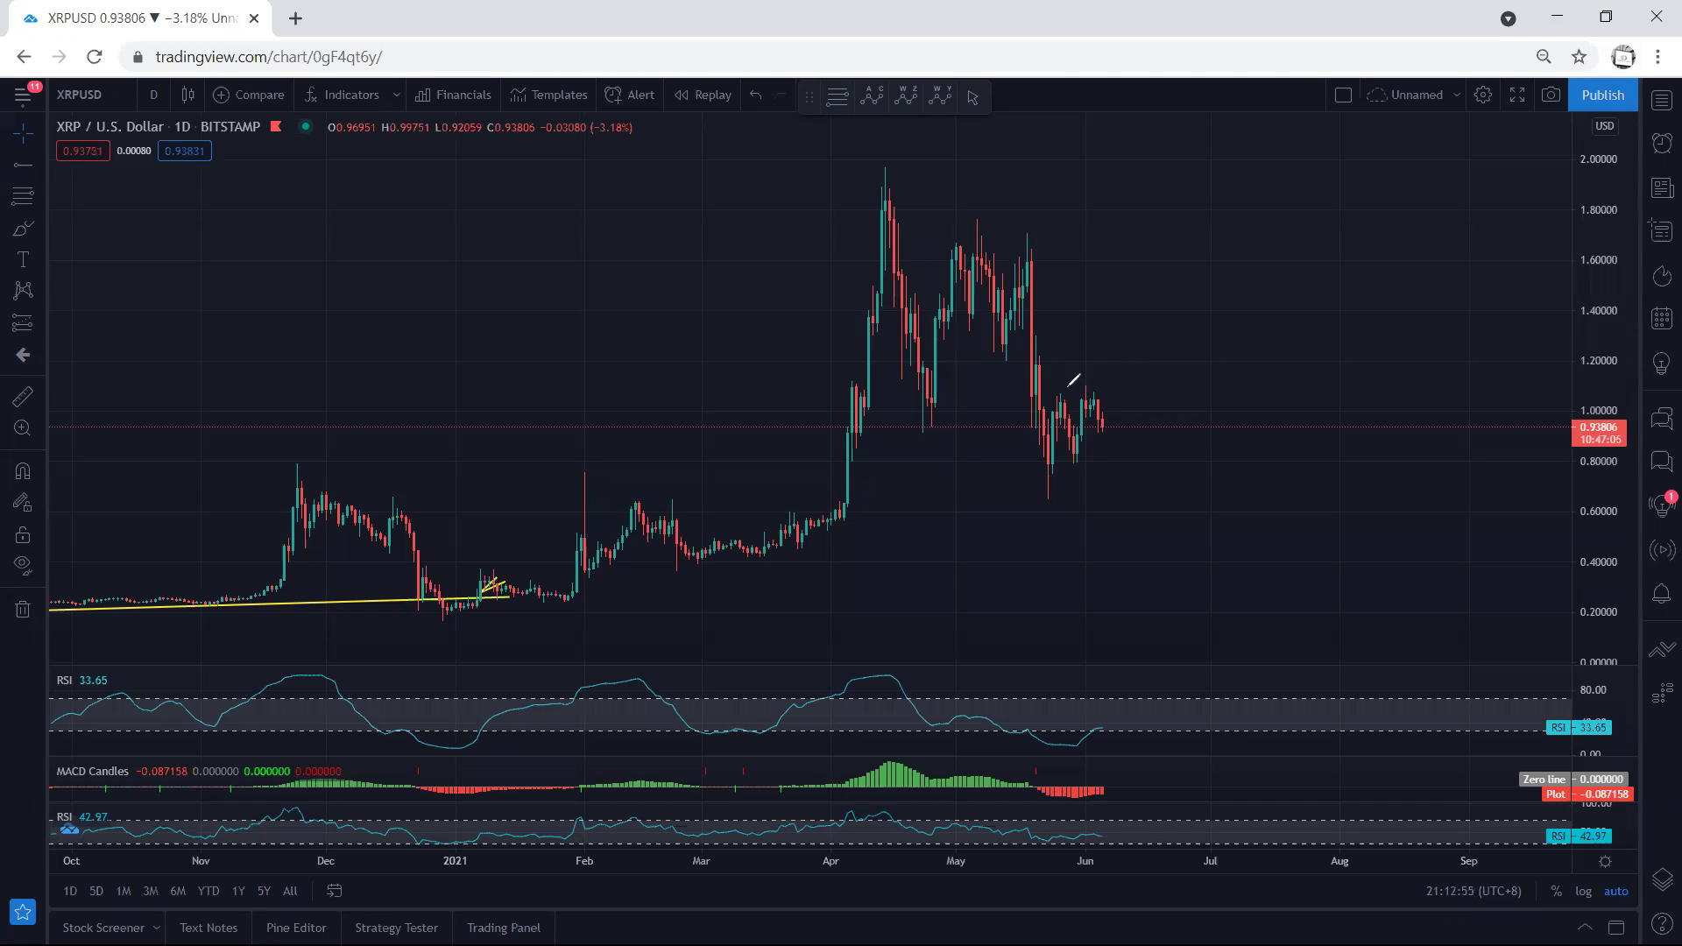
Mark the high and low of the late-May range with short strokes and trace the steep May drop freehand.
left_click_drag(1061, 389, 1080, 389)
left_click_drag(1050, 469, 1069, 469)
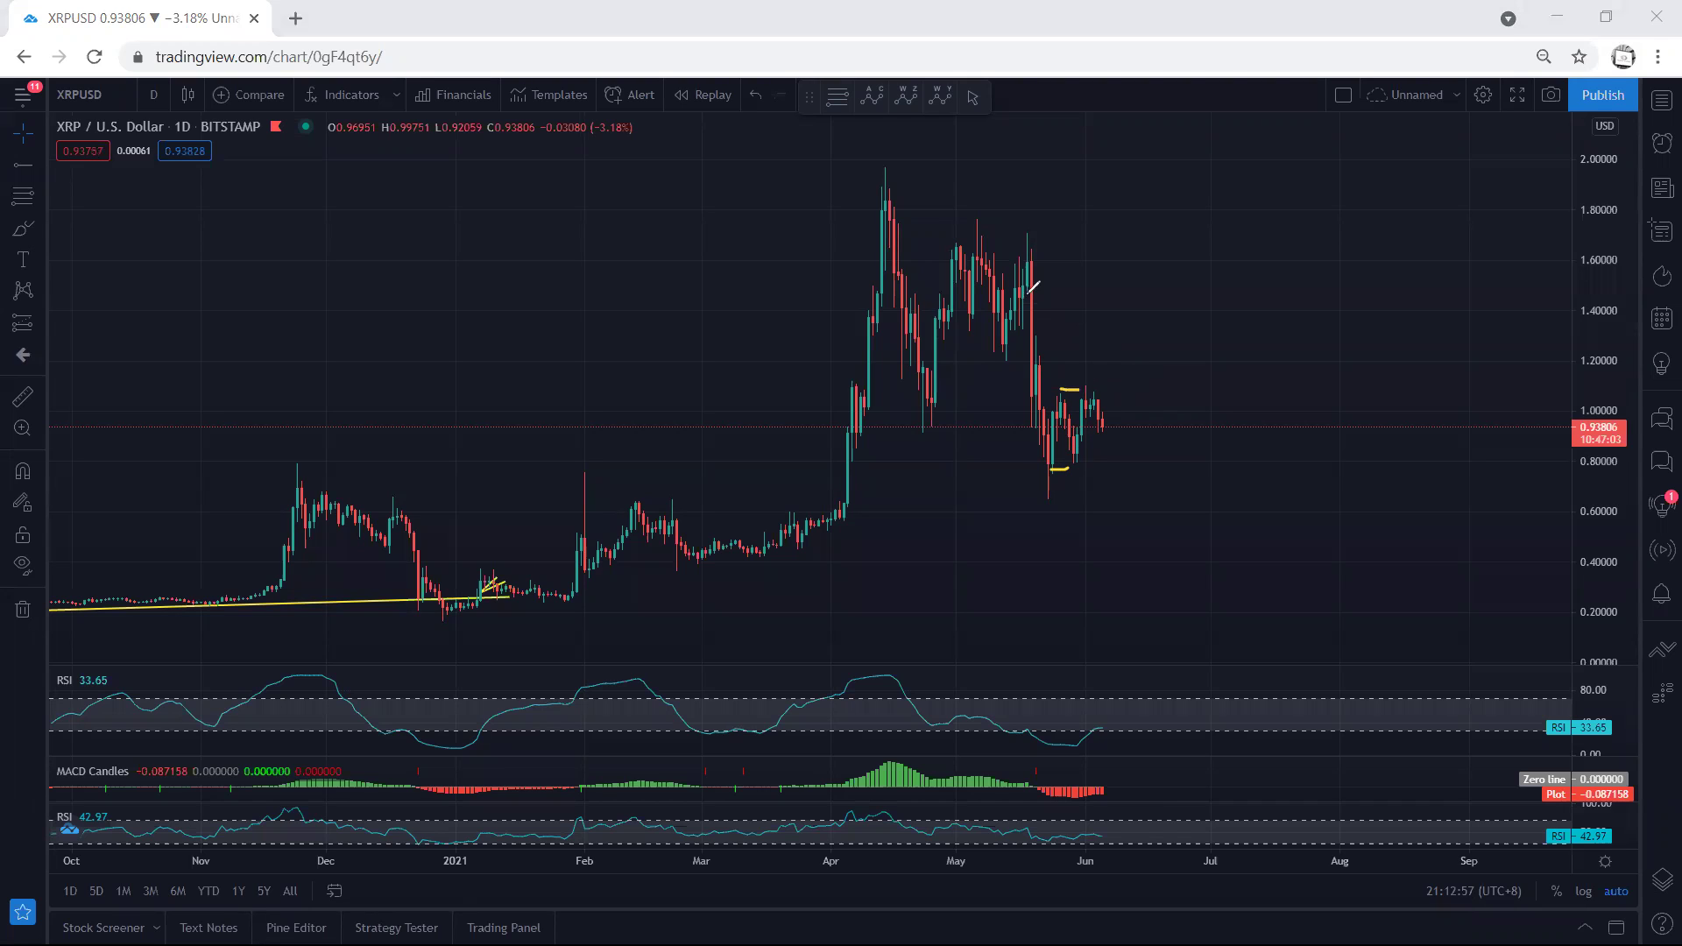
mouse_move(1022, 285)
left_mouse_down()
mouse_move(1038, 421)
mouse_move(1106, 434)
mouse_move(1132, 481)
left_mouse_up()
left_click_drag(1023, 262, 1040, 445)
Draw freehand boundaries along the April–May highs and lows, plus an arrow pointing at the latest daily candle.
left_click_drag(881, 173, 1021, 231)
mouse_move(928, 403)
left_mouse_down()
mouse_move(1032, 473)
mouse_move(1057, 410)
mouse_move(1071, 445)
mouse_move(1115, 433)
mouse_move(1080, 396)
mouse_move(1109, 429)
left_mouse_up()
left_click_drag(1128, 510, 1118, 466)
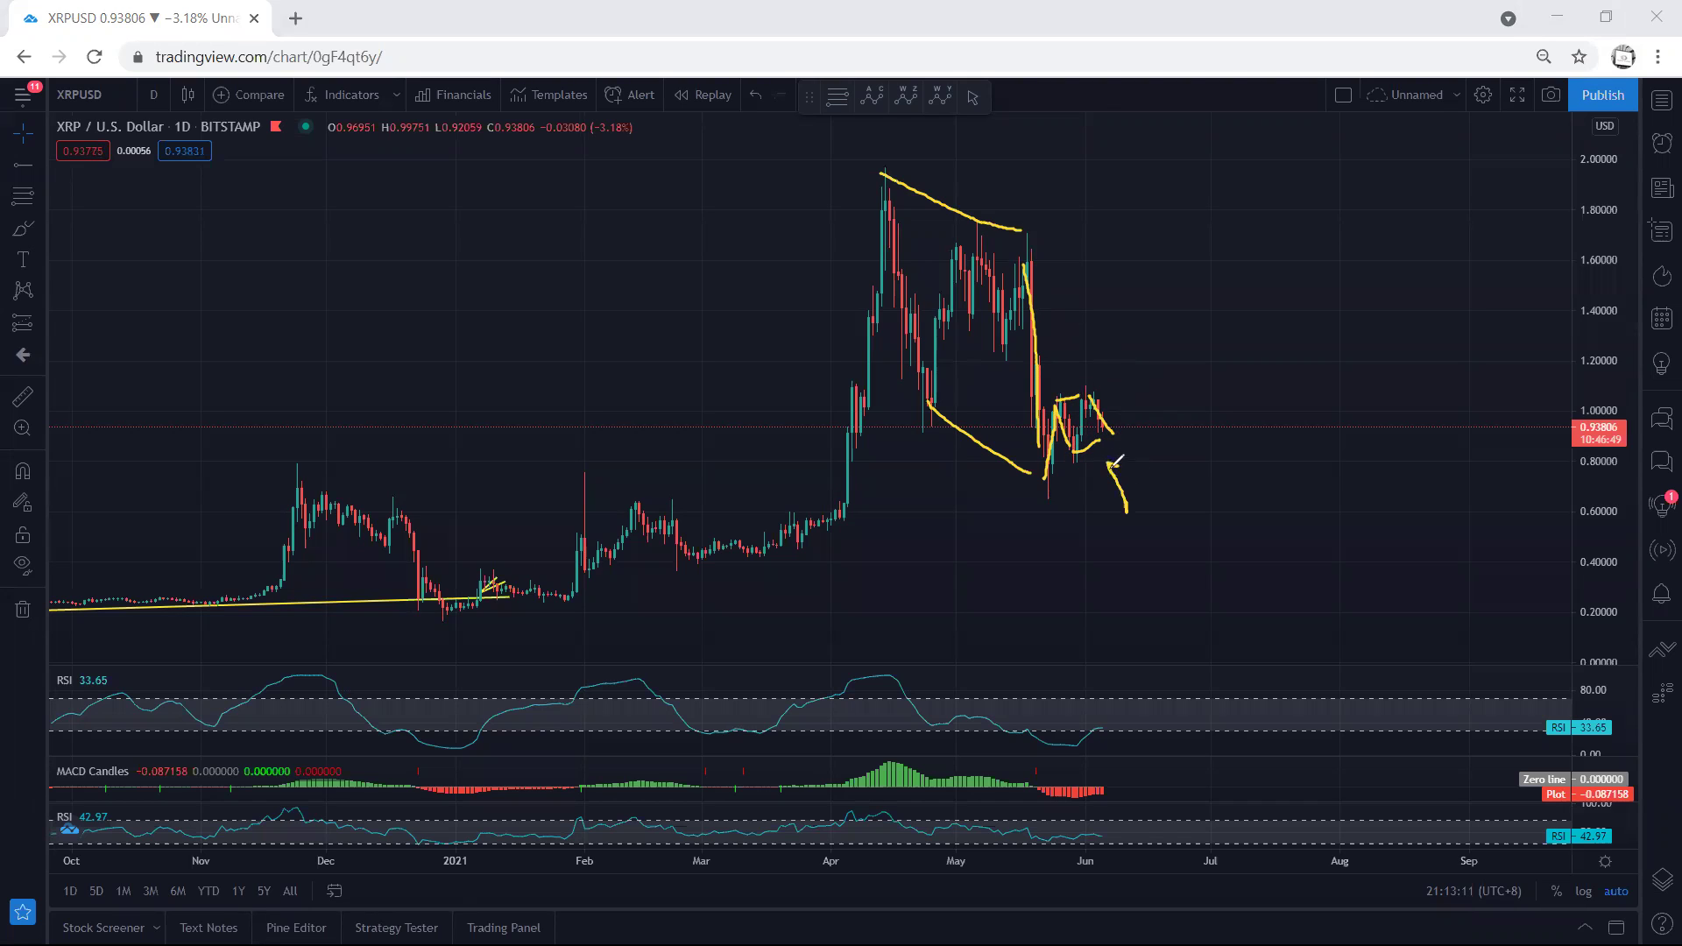
Replace the sketches with a circled dip and rebound projected just after the latest daily candle.
mouse_move(1096, 401)
left_mouse_down()
mouse_move(1120, 441)
mouse_move(1141, 376)
left_mouse_up()
left_click_drag(1118, 462, 1141, 452)
mouse_move(1135, 351)
left_mouse_down()
mouse_move(1114, 421)
mouse_move(1142, 438)
left_mouse_up()
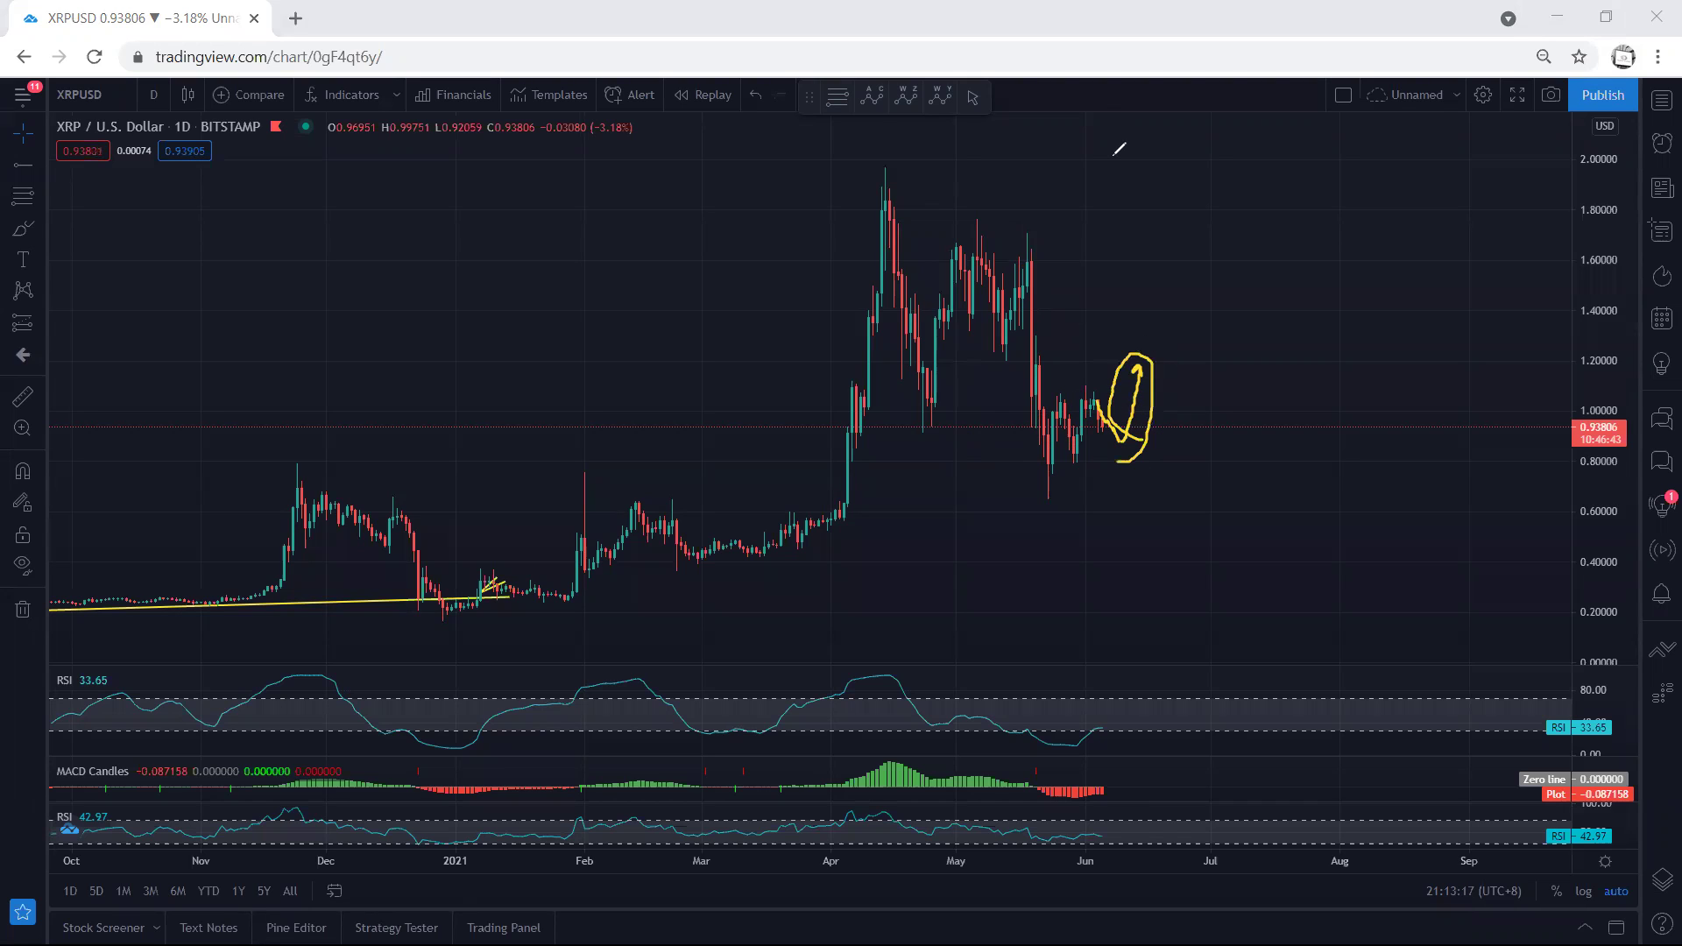
Outline the April–May boundaries and recent range freehand, and box the February–early April consolidation between about 0.38 and 0.60.
left_click_drag(1056, 400, 1086, 388)
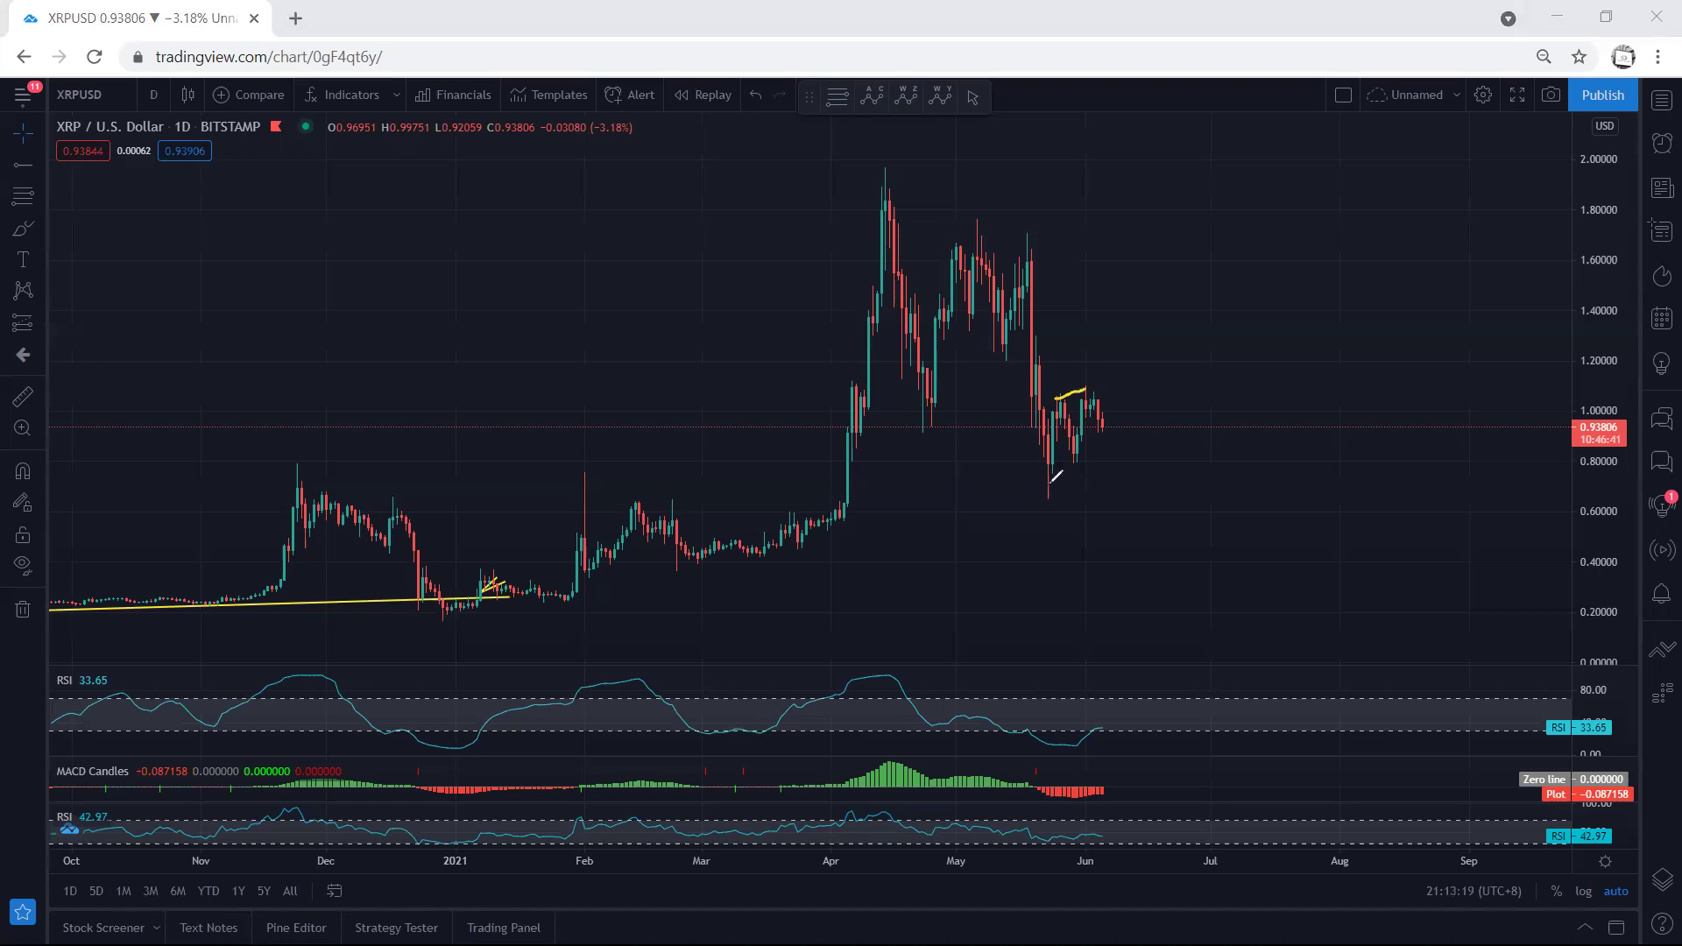
mouse_move(1052, 485)
left_mouse_down()
mouse_move(1073, 454)
mouse_move(1115, 475)
mouse_move(1119, 491)
mouse_move(1070, 503)
left_mouse_up()
left_click_drag(889, 173, 1033, 237)
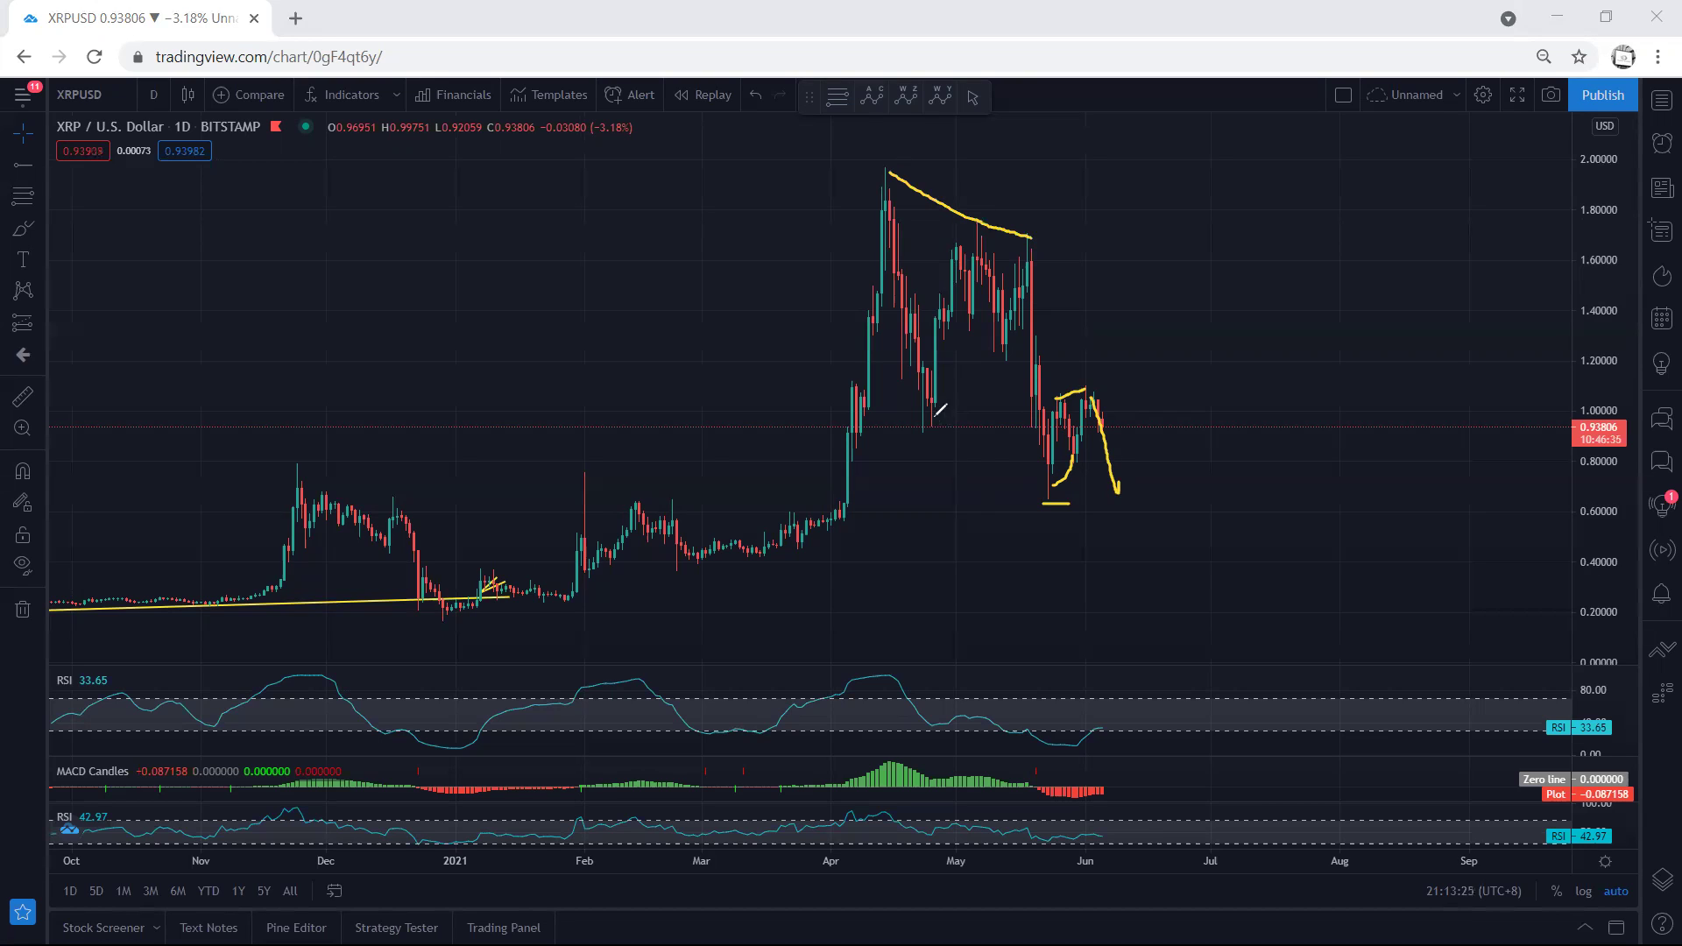
left_click_drag(935, 417, 1032, 499)
mouse_move(861, 510)
left_mouse_down()
mouse_move(696, 509)
mouse_move(601, 548)
mouse_move(843, 564)
mouse_move(845, 511)
left_mouse_up()
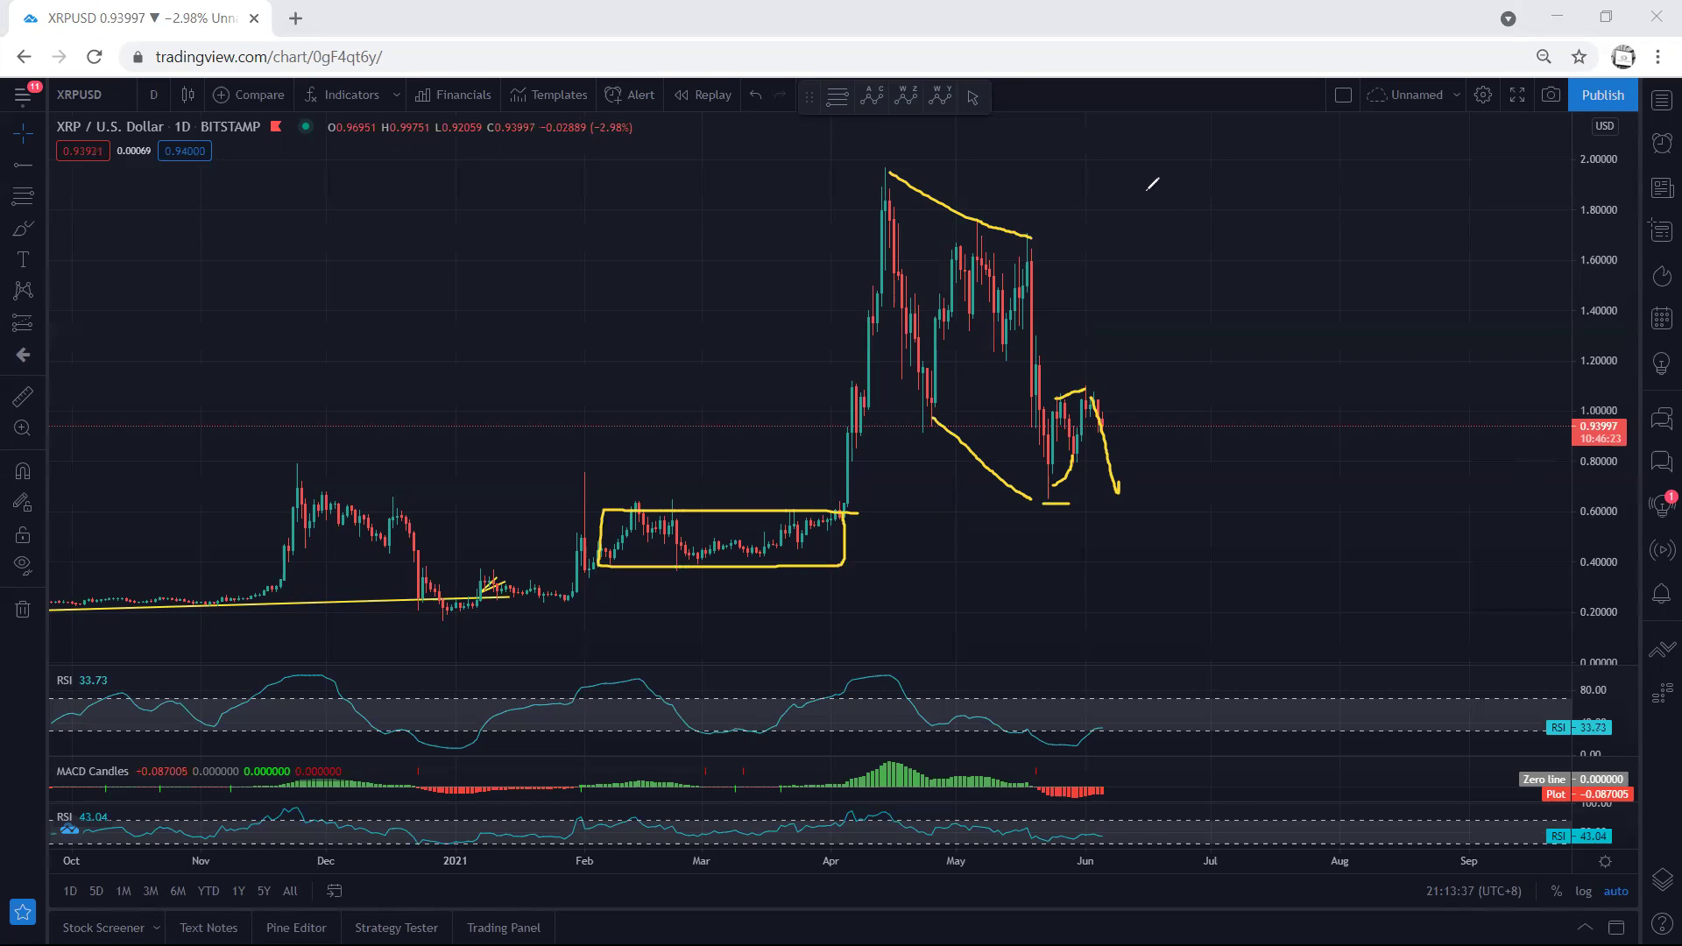
Clear the sketches and mark the May–June range with the May drop before it and a matching projected drop to about 0.60.
key("e")
left_click_drag(1061, 391, 1082, 385)
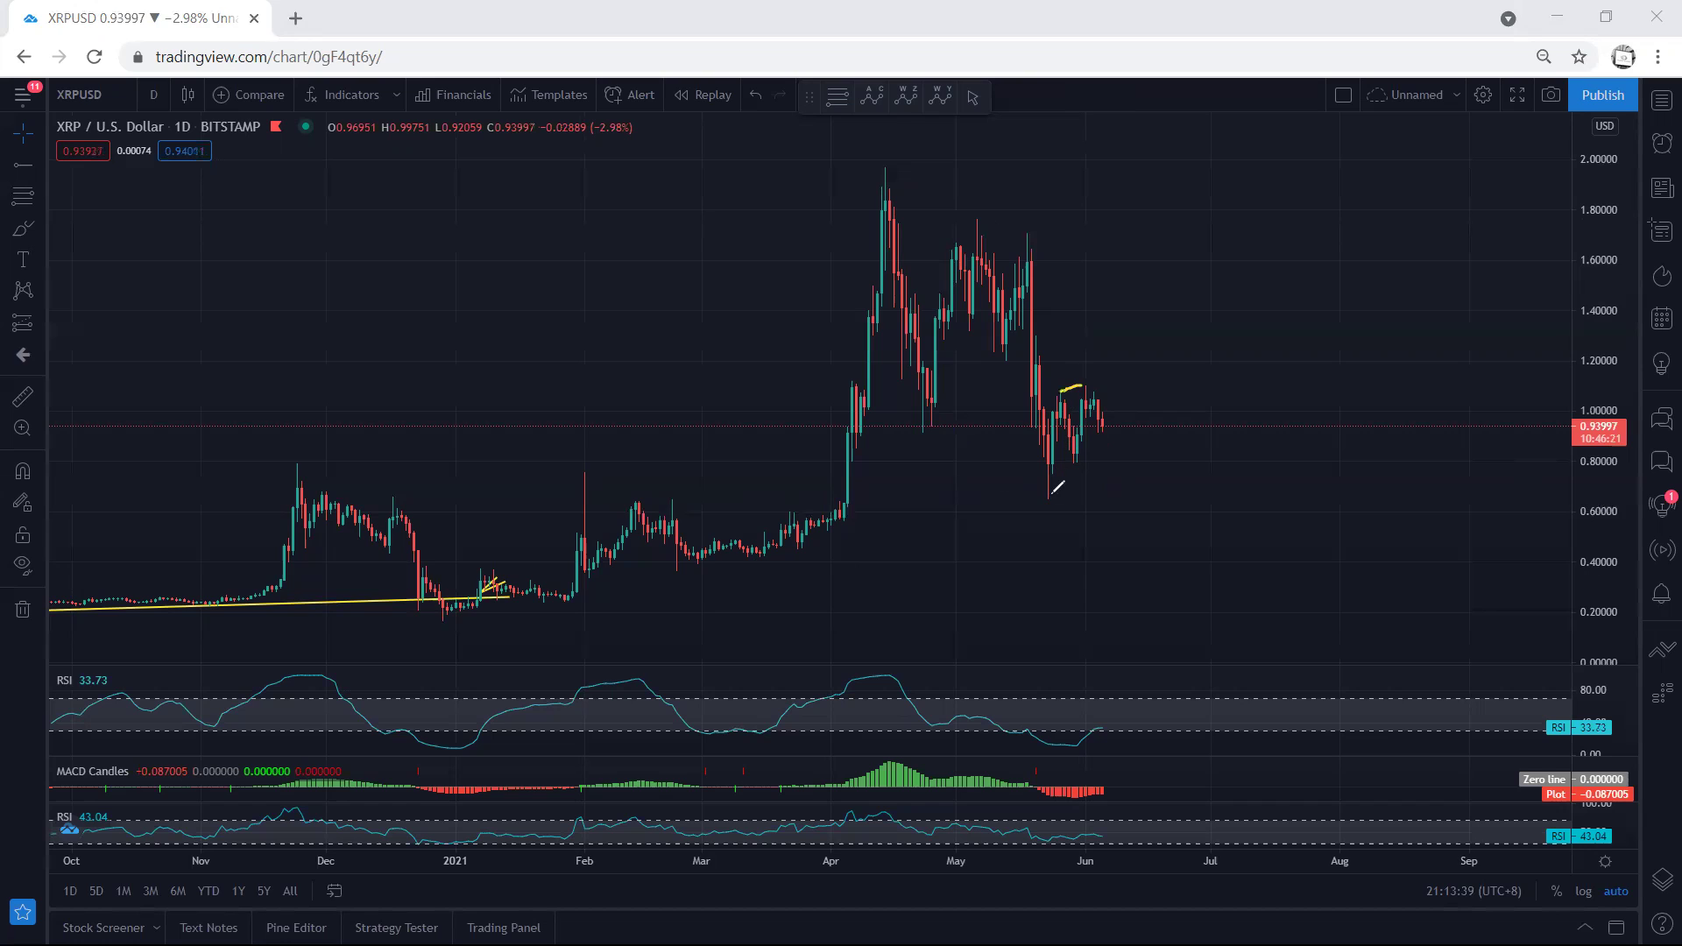
left_click_drag(1050, 496, 1069, 471)
mouse_move(1031, 279)
left_mouse_down()
mouse_move(1044, 431)
mouse_move(1099, 427)
mouse_move(1113, 514)
left_mouse_up()
left_click_drag(1020, 255, 1043, 430)
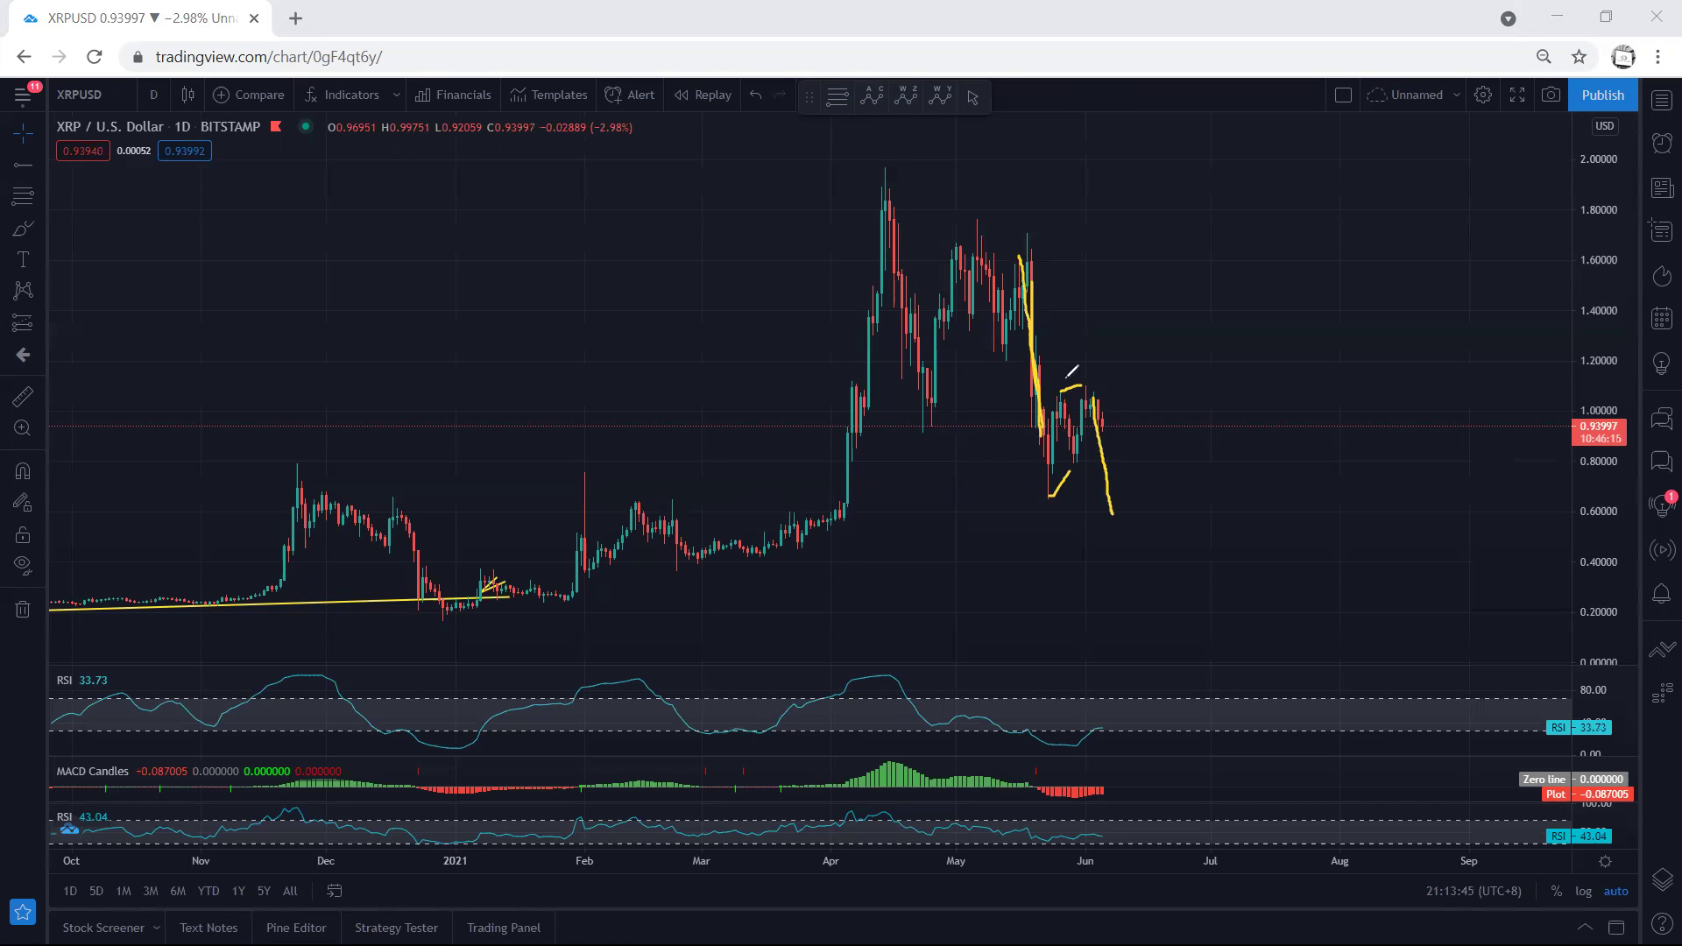
Clear the range sketches, trace a projected rise from the early-June high, and erase it.
key("e")
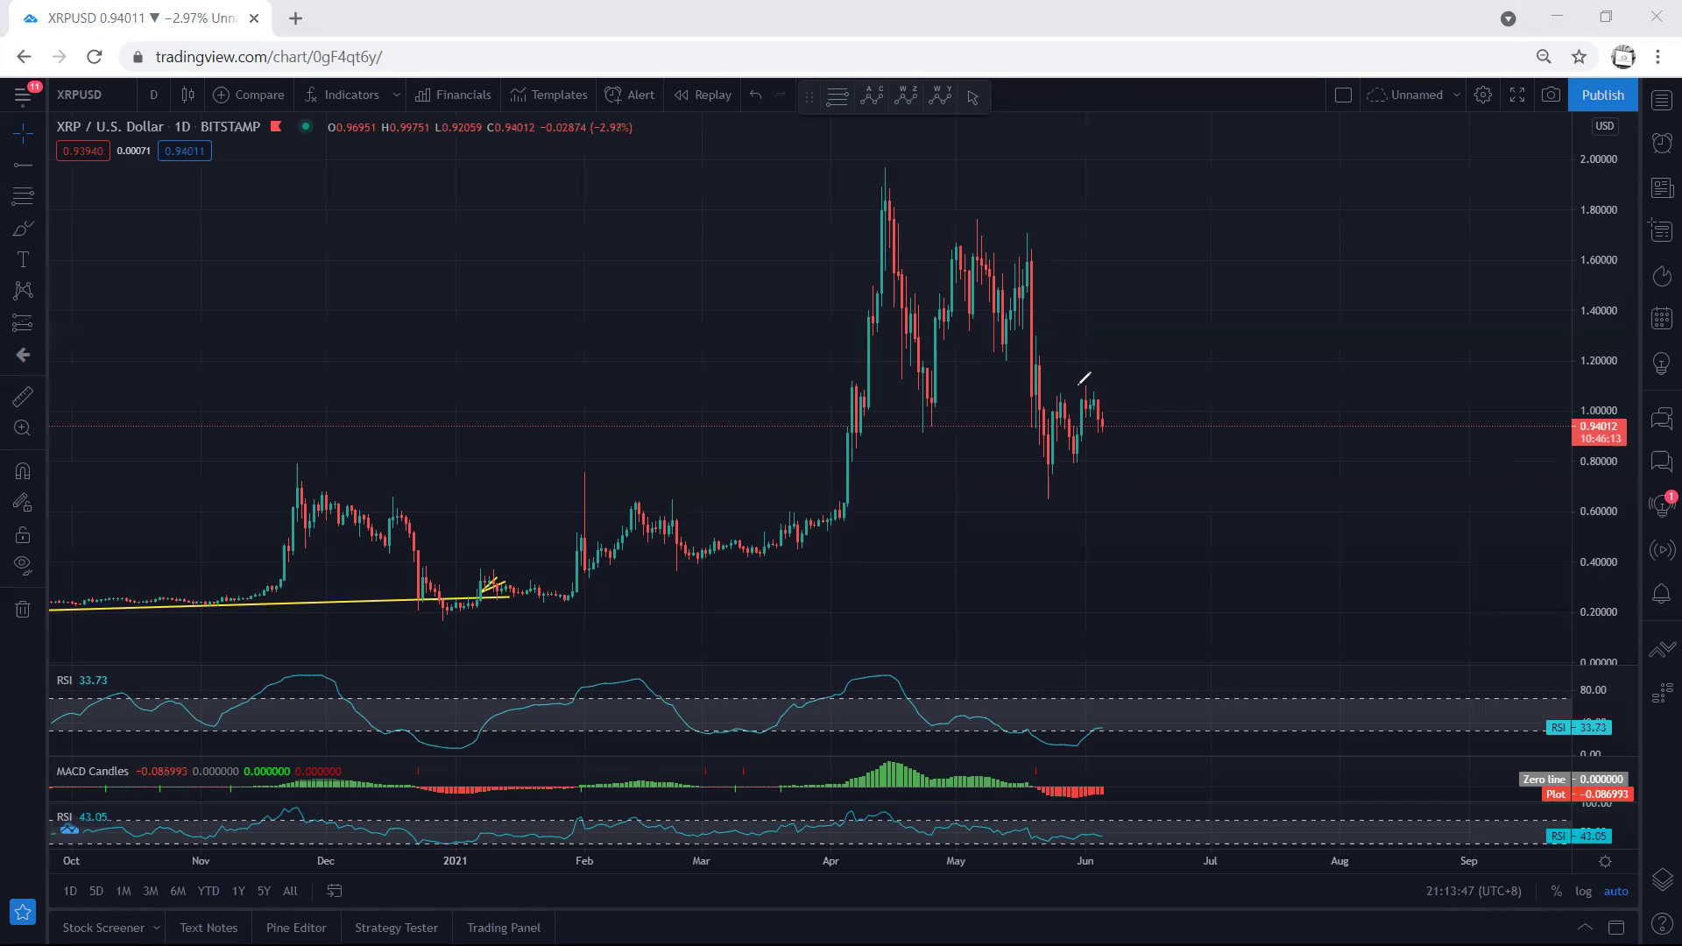
mouse_move(1082, 386)
left_mouse_down()
mouse_move(1068, 396)
mouse_move(1091, 448)
mouse_move(1136, 352)
left_mouse_up()
key("e")
Switch to the 4-hour interval and sketch the late-May and June declines with their upper and lower boundaries, clearing the strokes at the end.
left_click(156, 93)
left_click(145, 465)
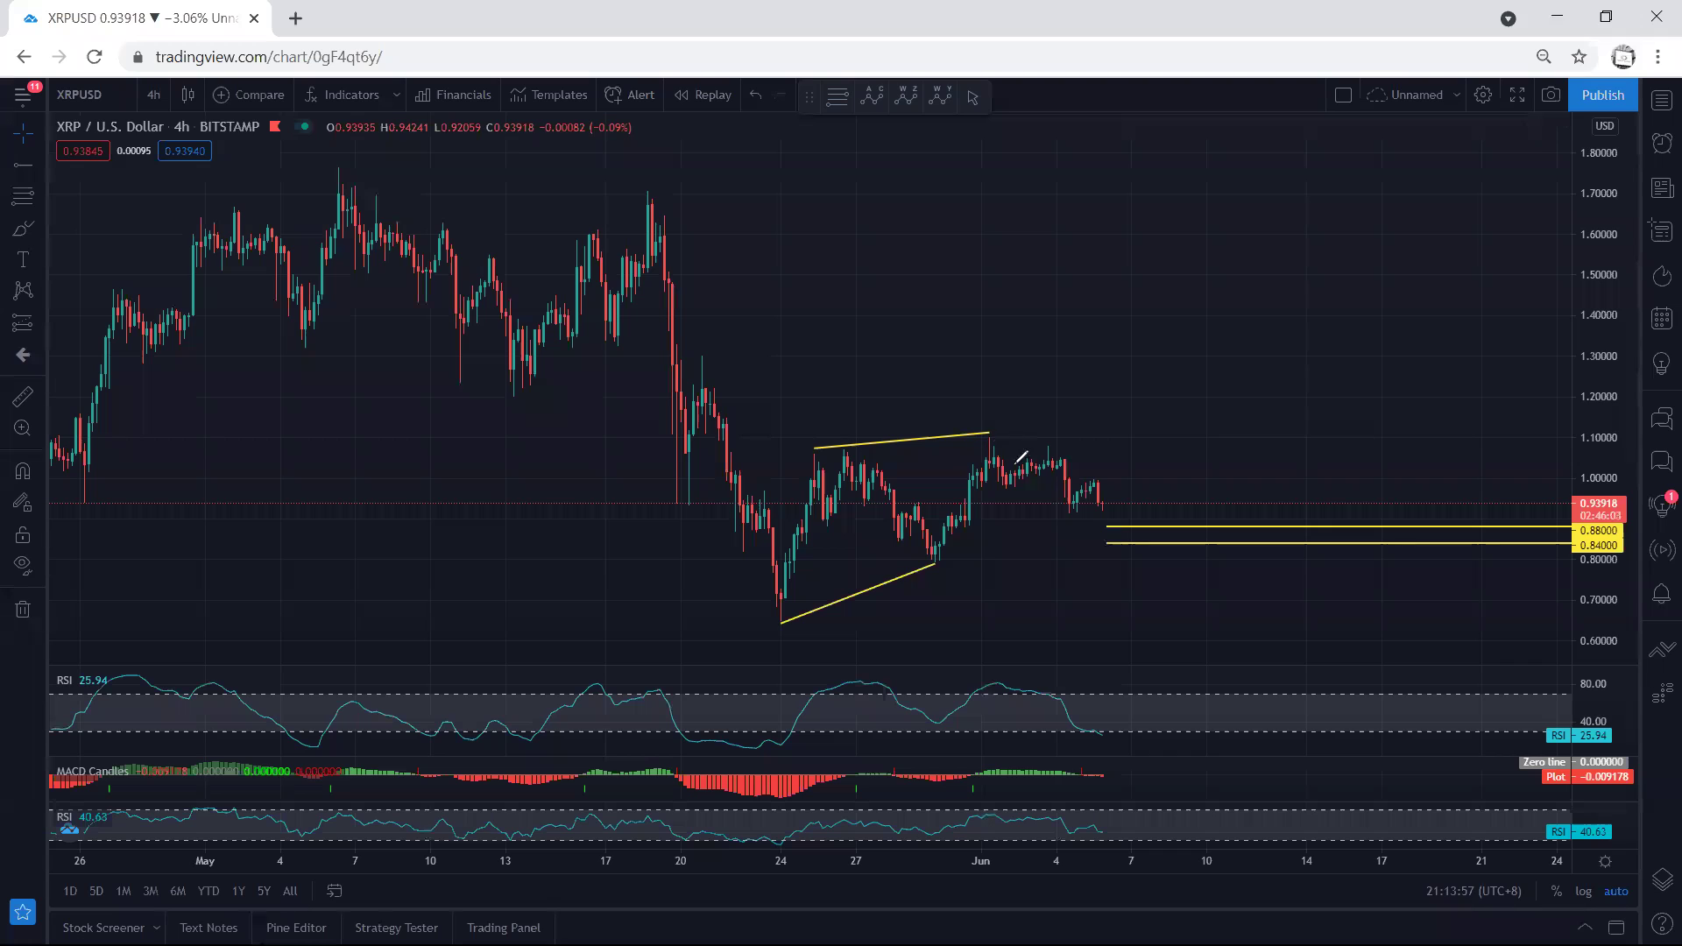
left_click_drag(991, 441, 1072, 500)
left_click_drag(837, 460, 928, 547)
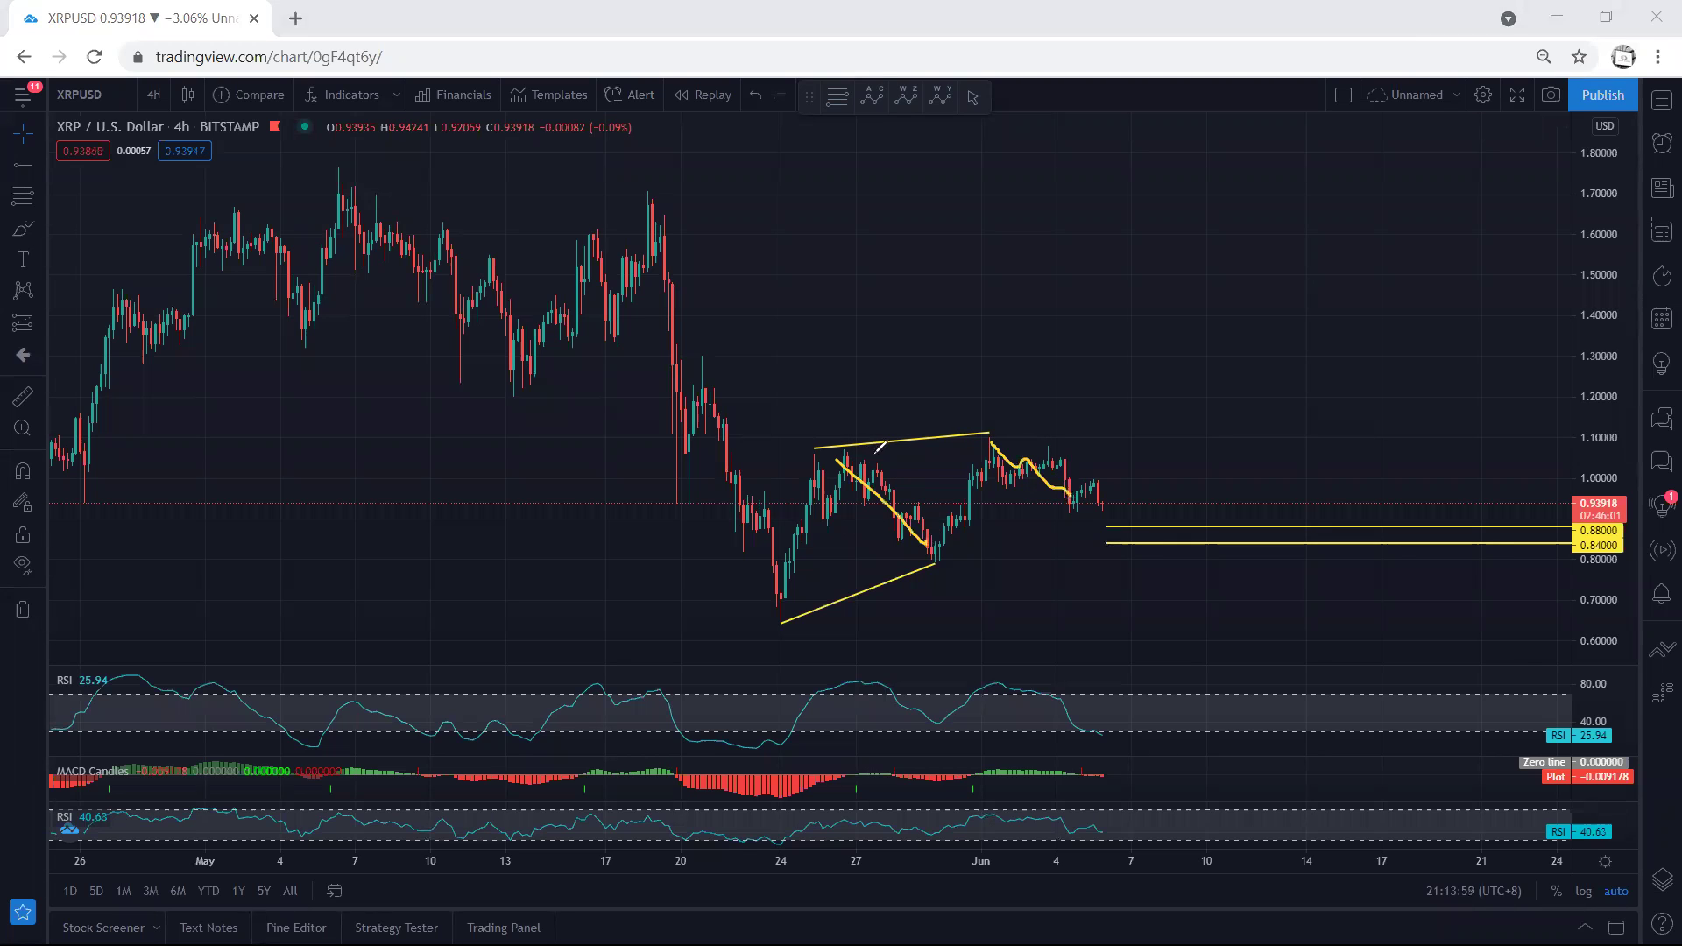
left_click_drag(854, 456, 999, 436)
left_click_drag(933, 557, 1067, 513)
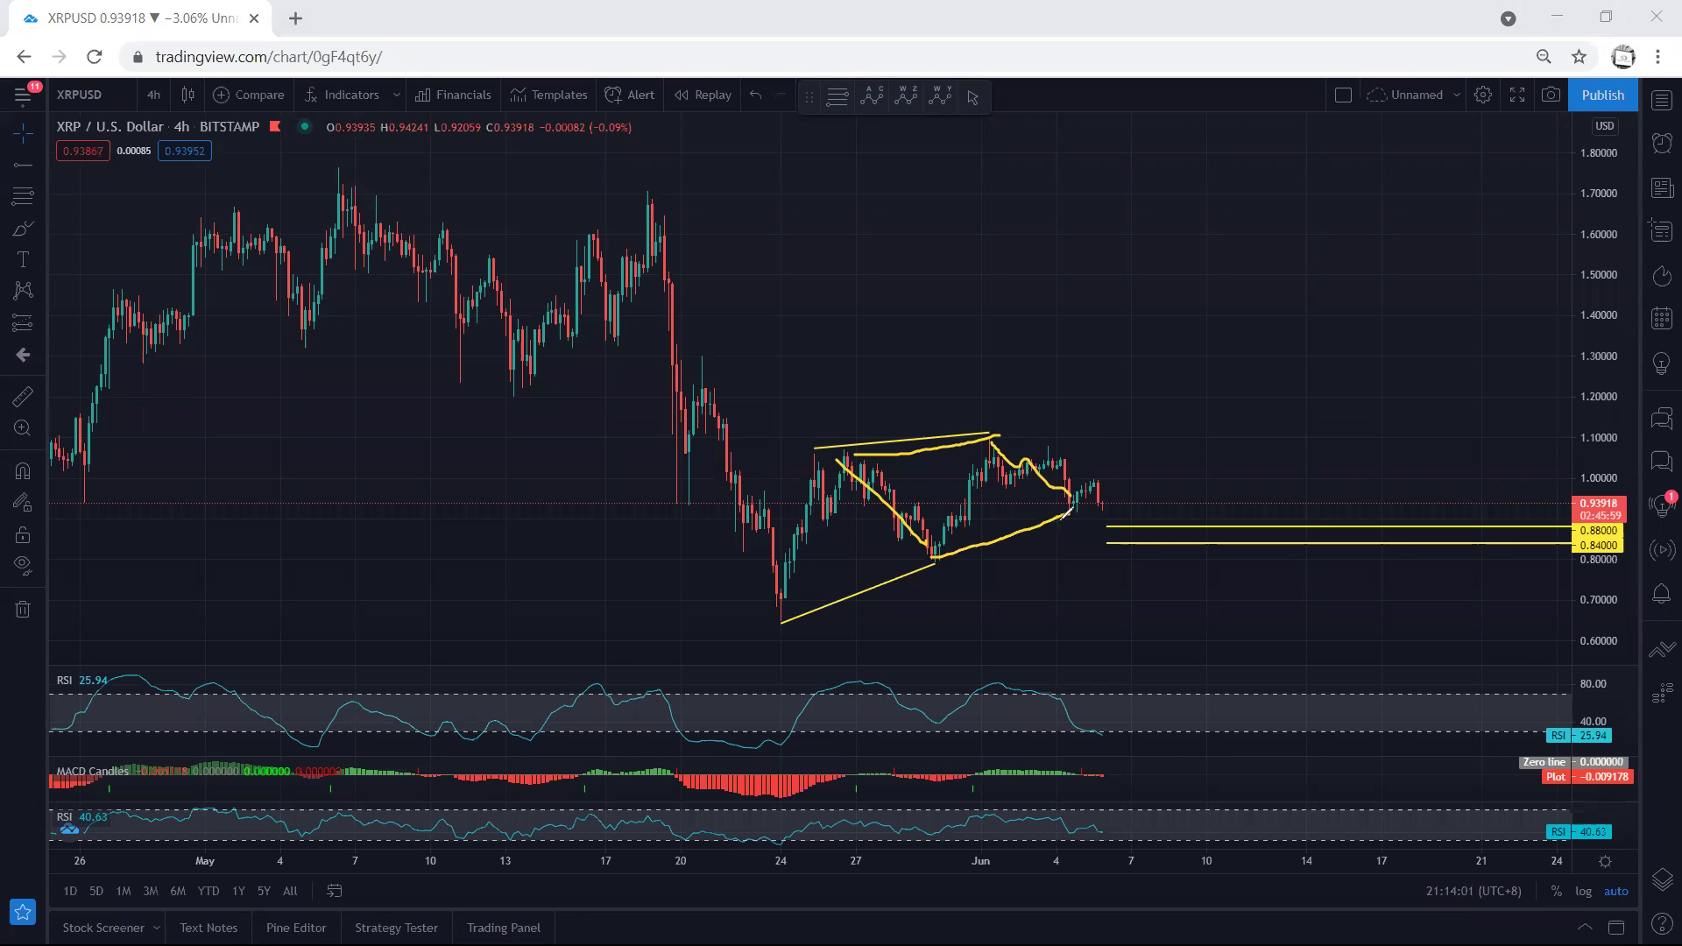
key("Delete")
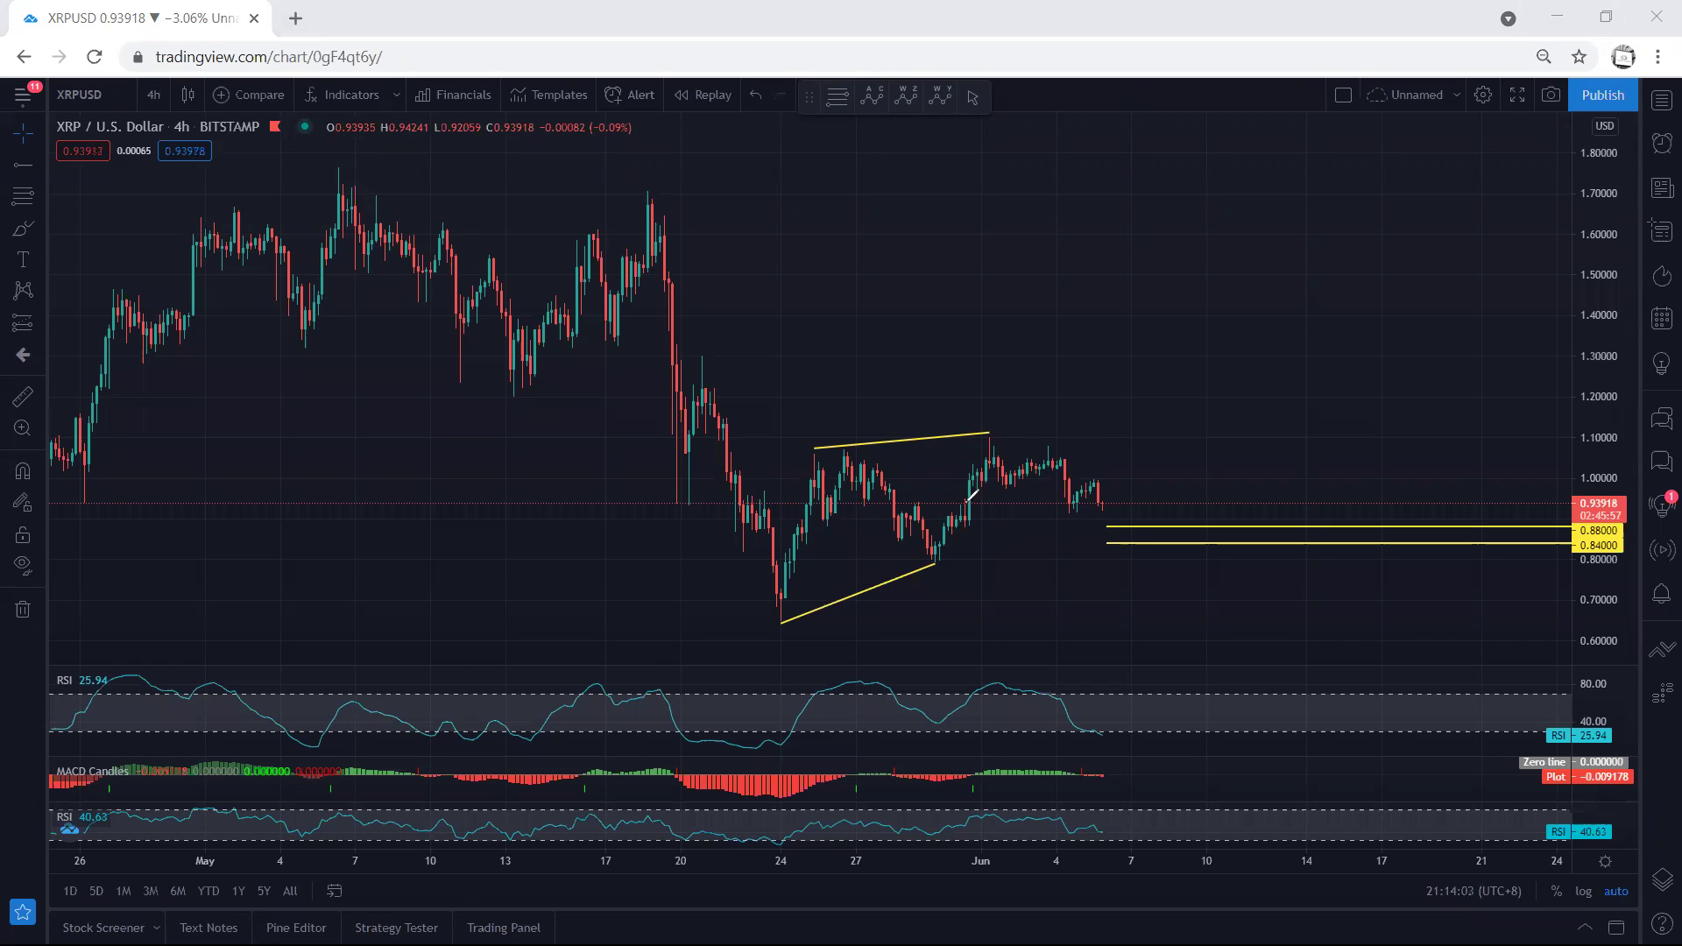
Trace the June price path down into the circled 0.88–0.84 zone with a projected rebound, and clear the drawing.
mouse_move(952, 530)
left_mouse_down()
mouse_move(1022, 462)
mouse_move(1093, 484)
mouse_move(1106, 536)
mouse_move(1115, 526)
left_mouse_up()
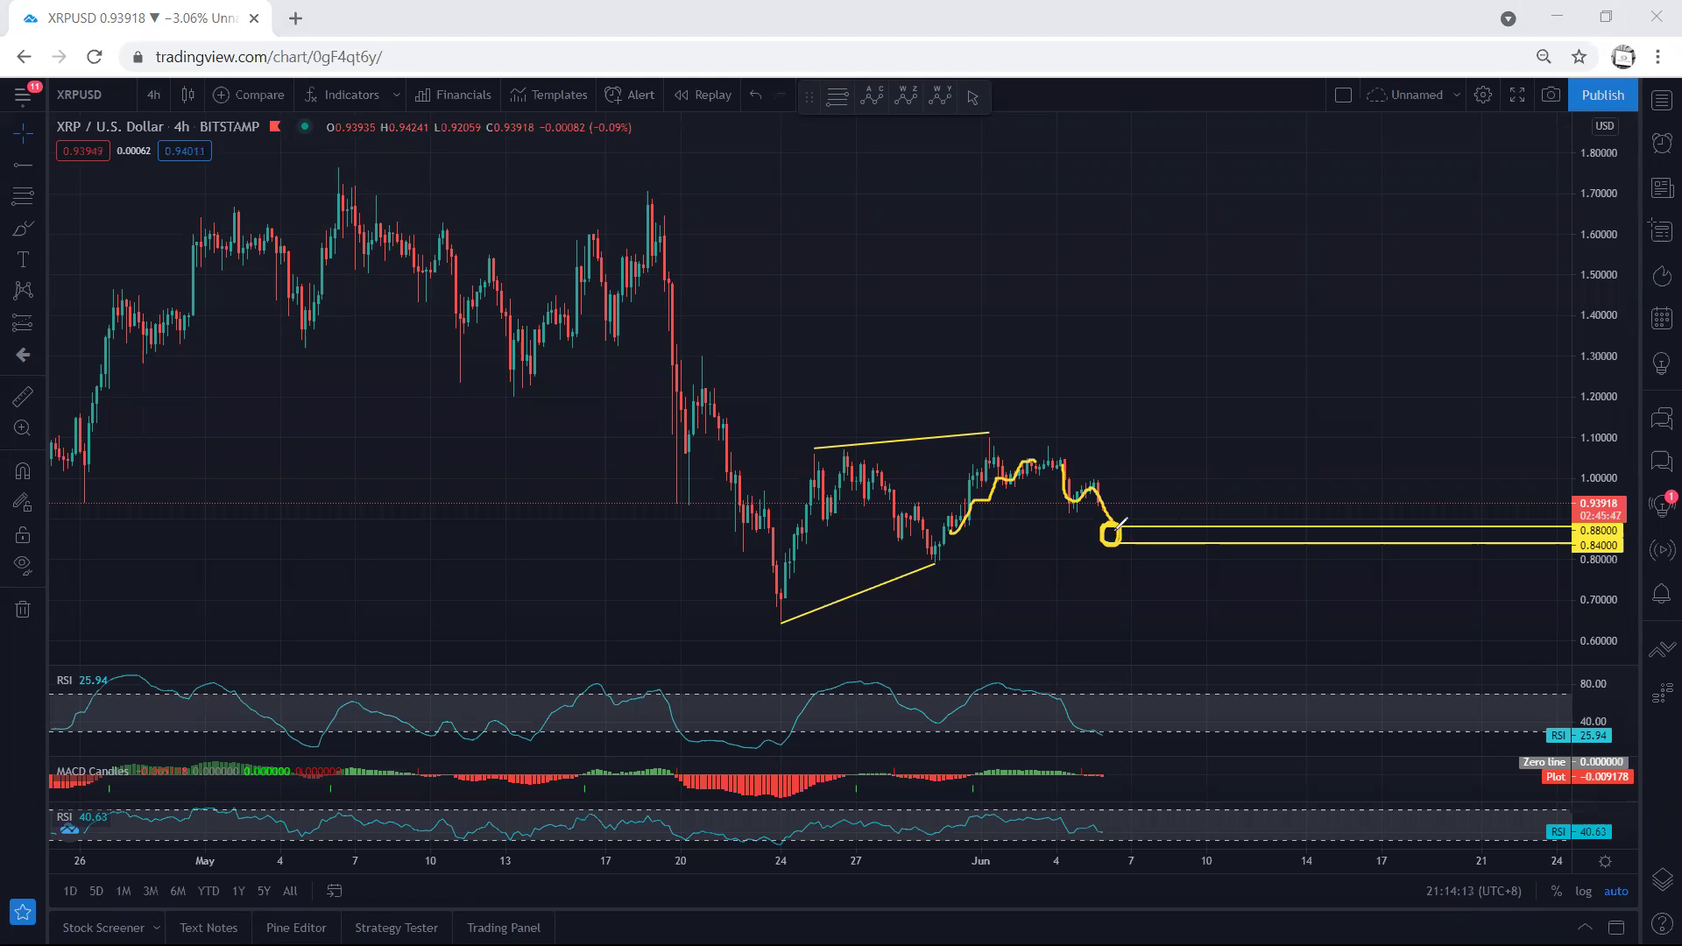
left_click_drag(1118, 531, 1149, 438)
key("Escape")
Switch the chart to the 1-hour interval and slightly stretch the price scale.
left_click(154, 94)
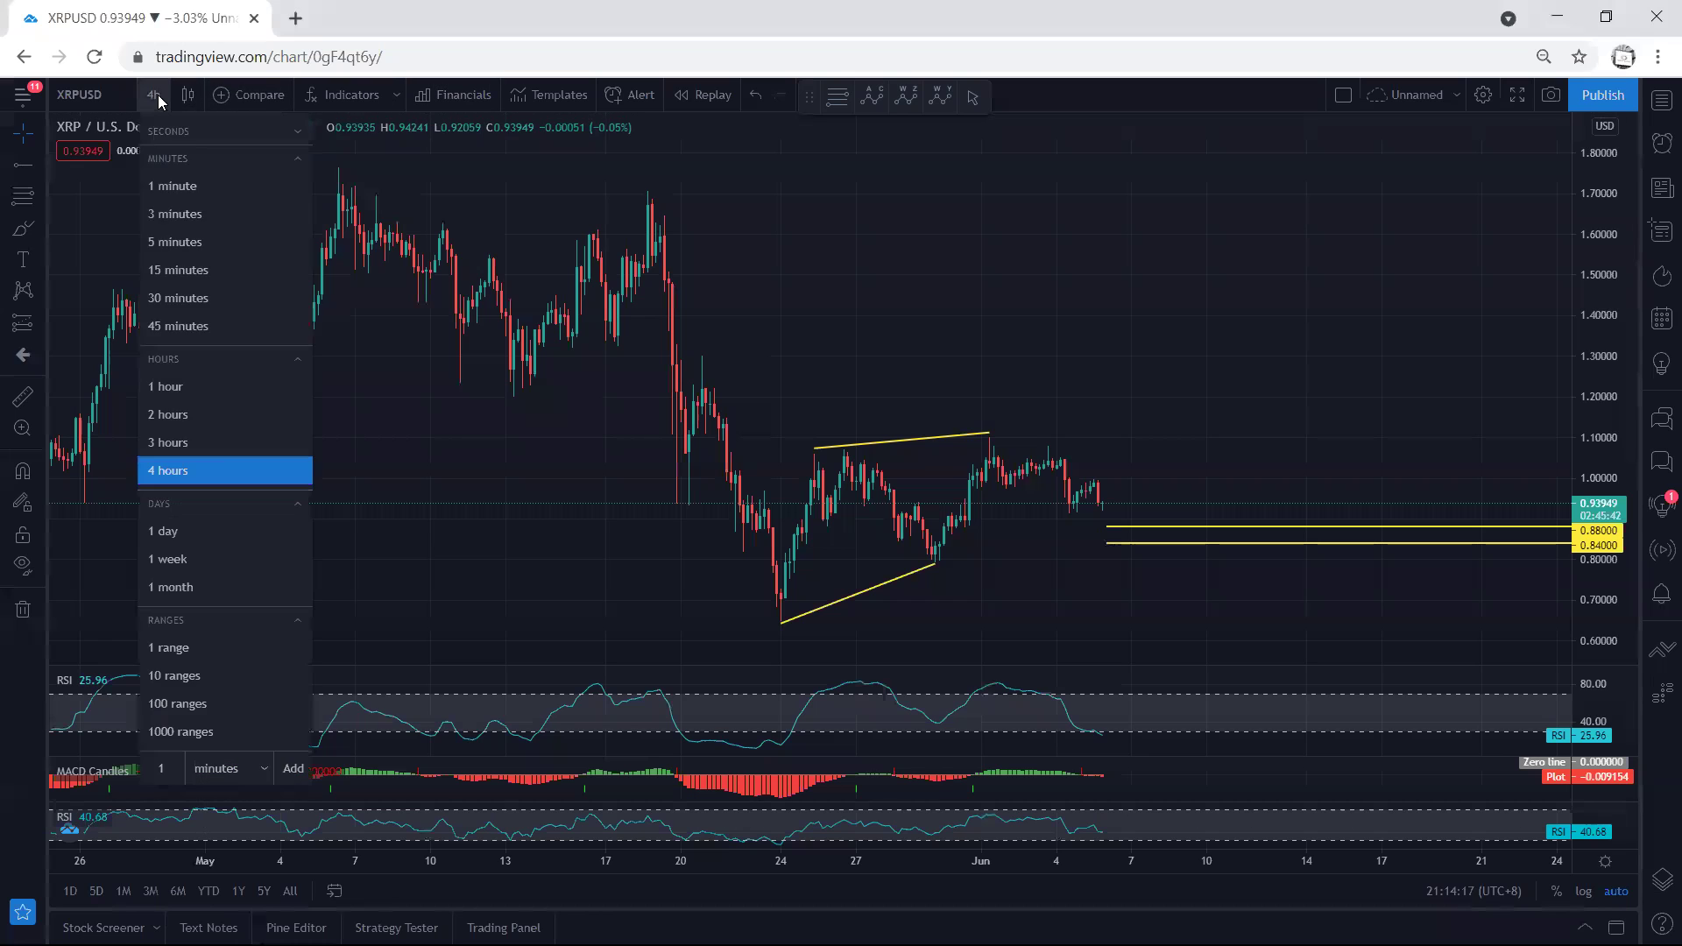
left_click(175, 386)
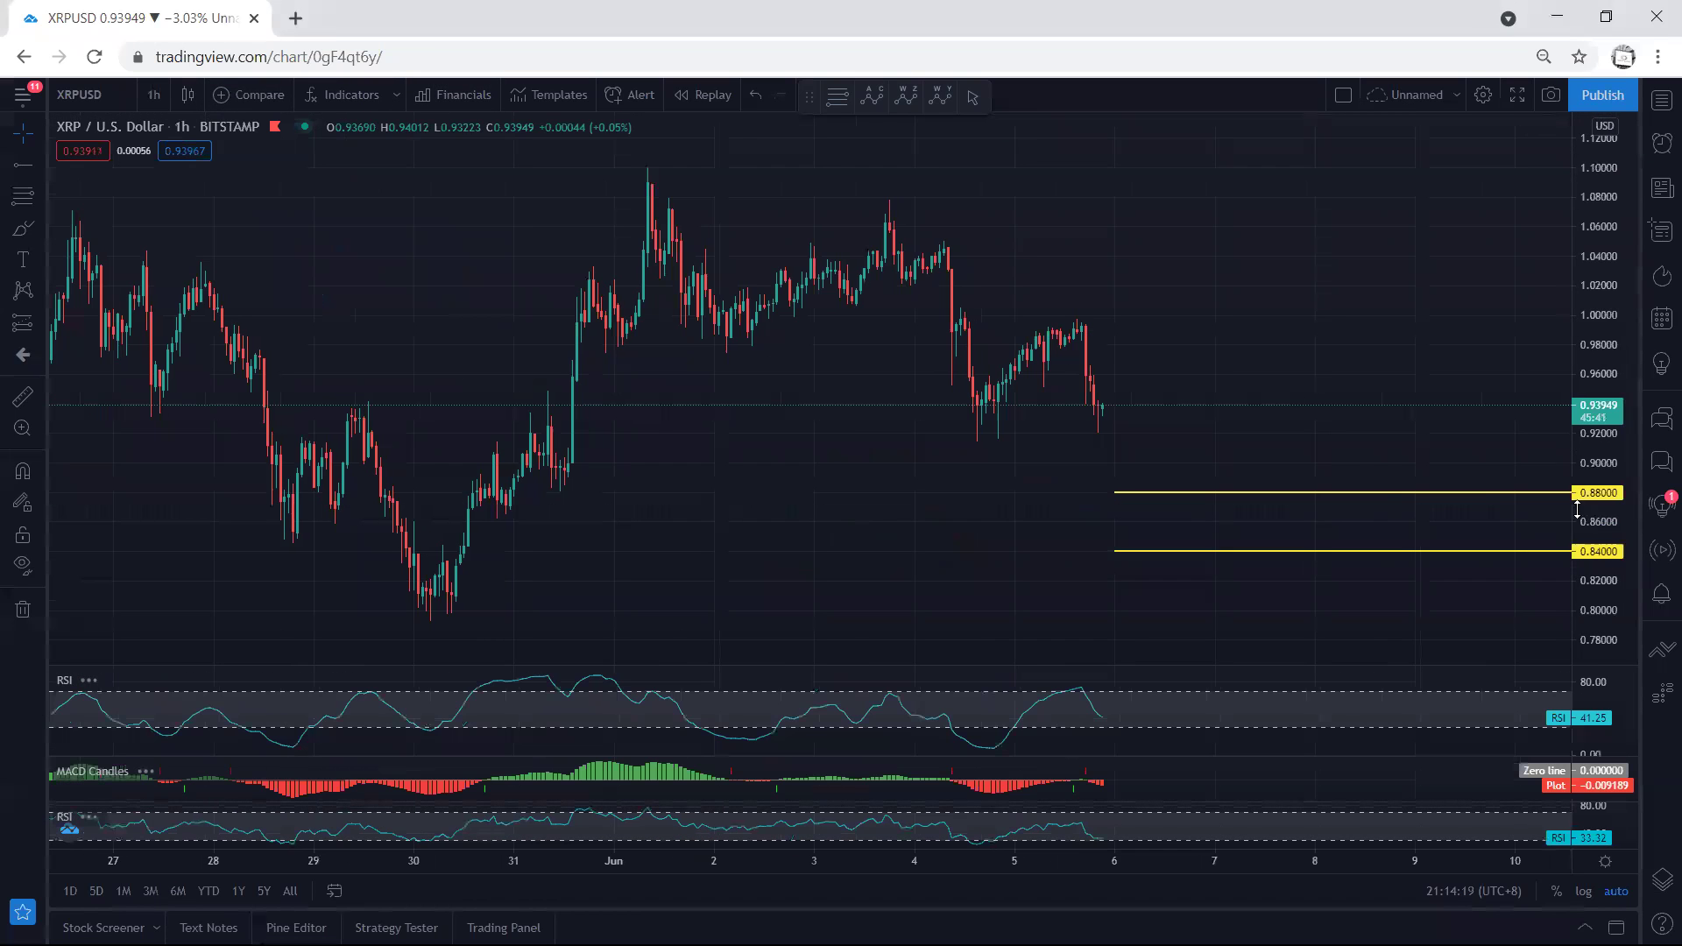
left_click_drag(1600, 576, 1600, 556)
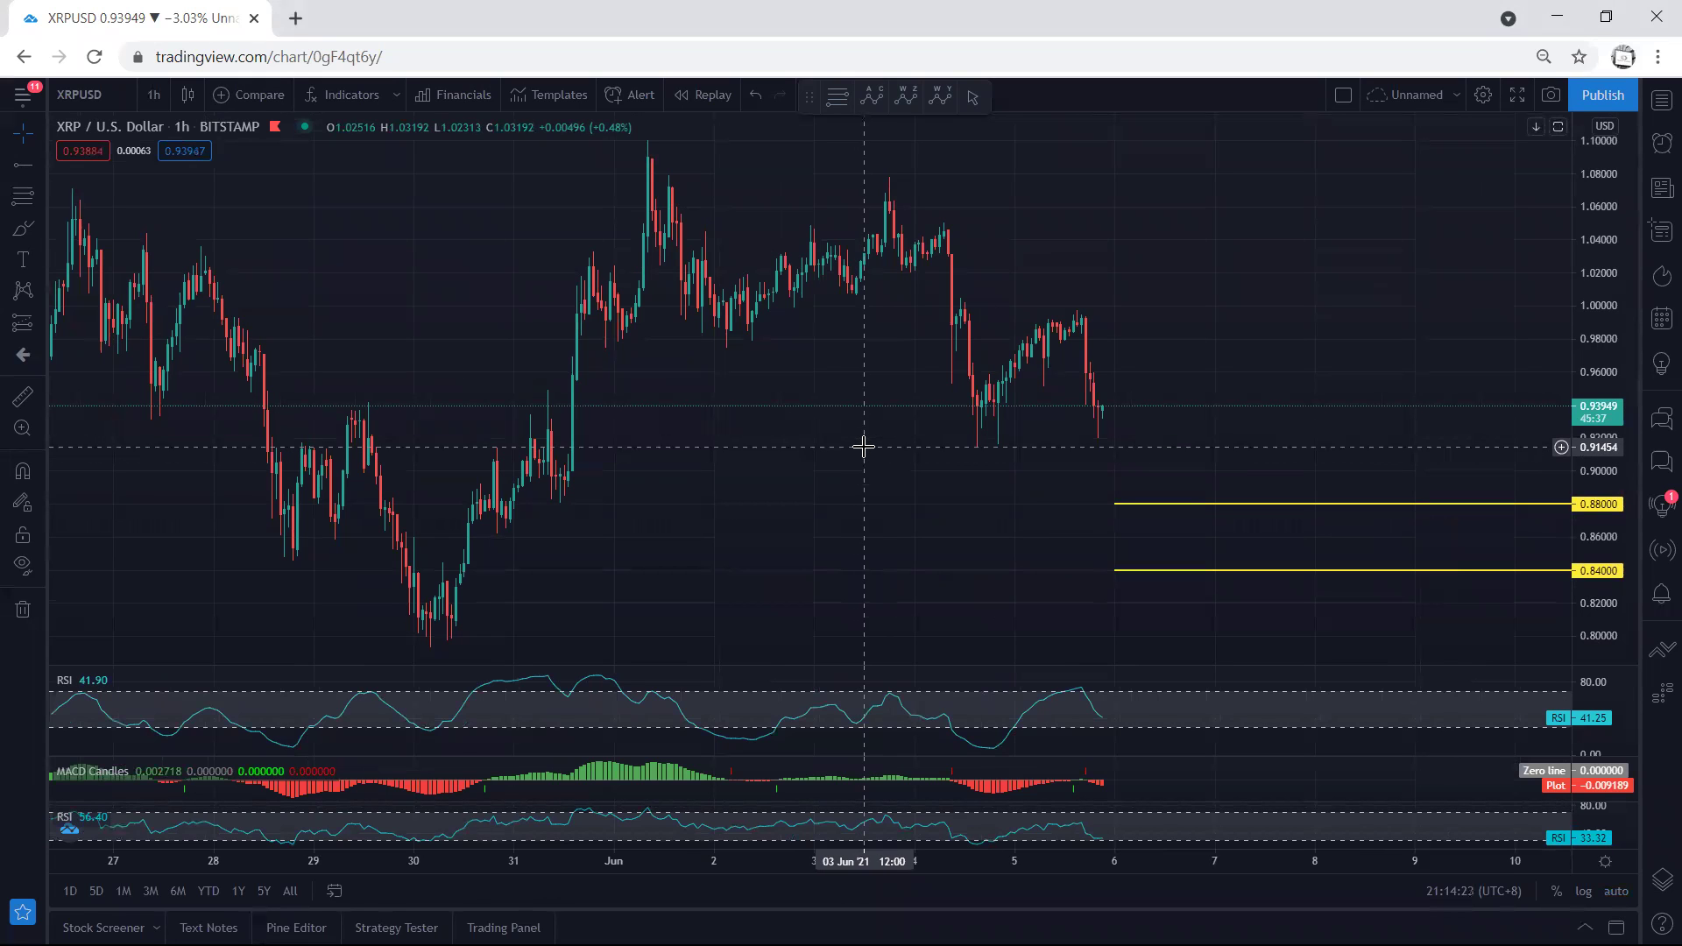
double_click(1196, 698)
double_click(1213, 706)
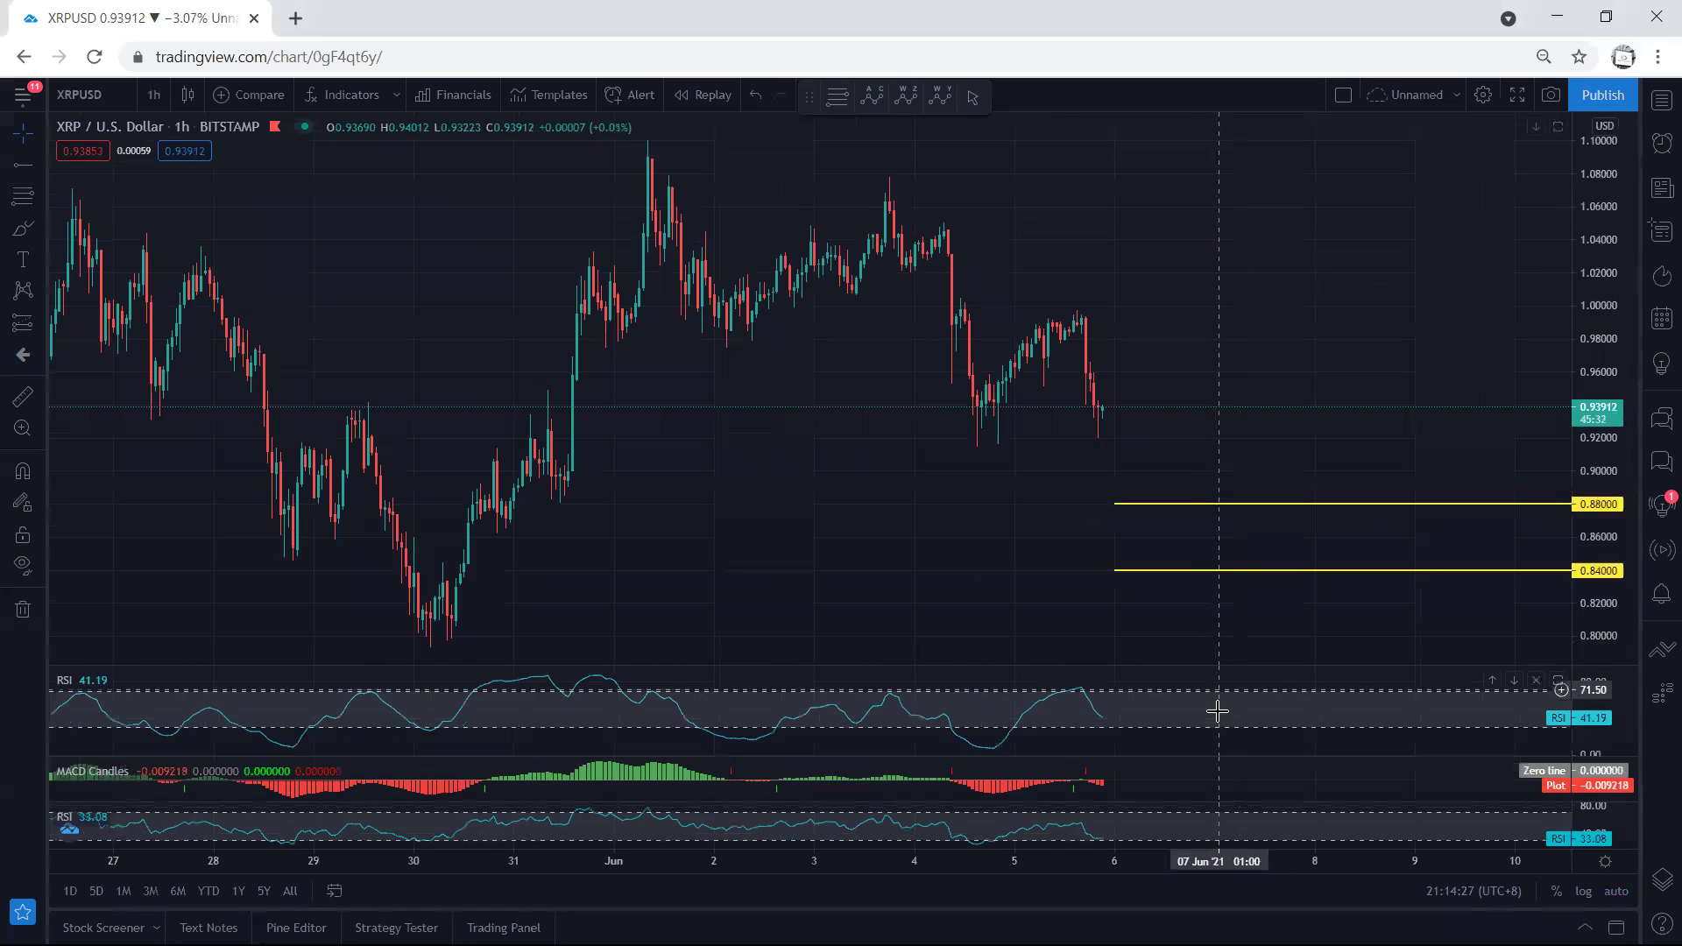
double_click(1218, 772)
double_click(1219, 729)
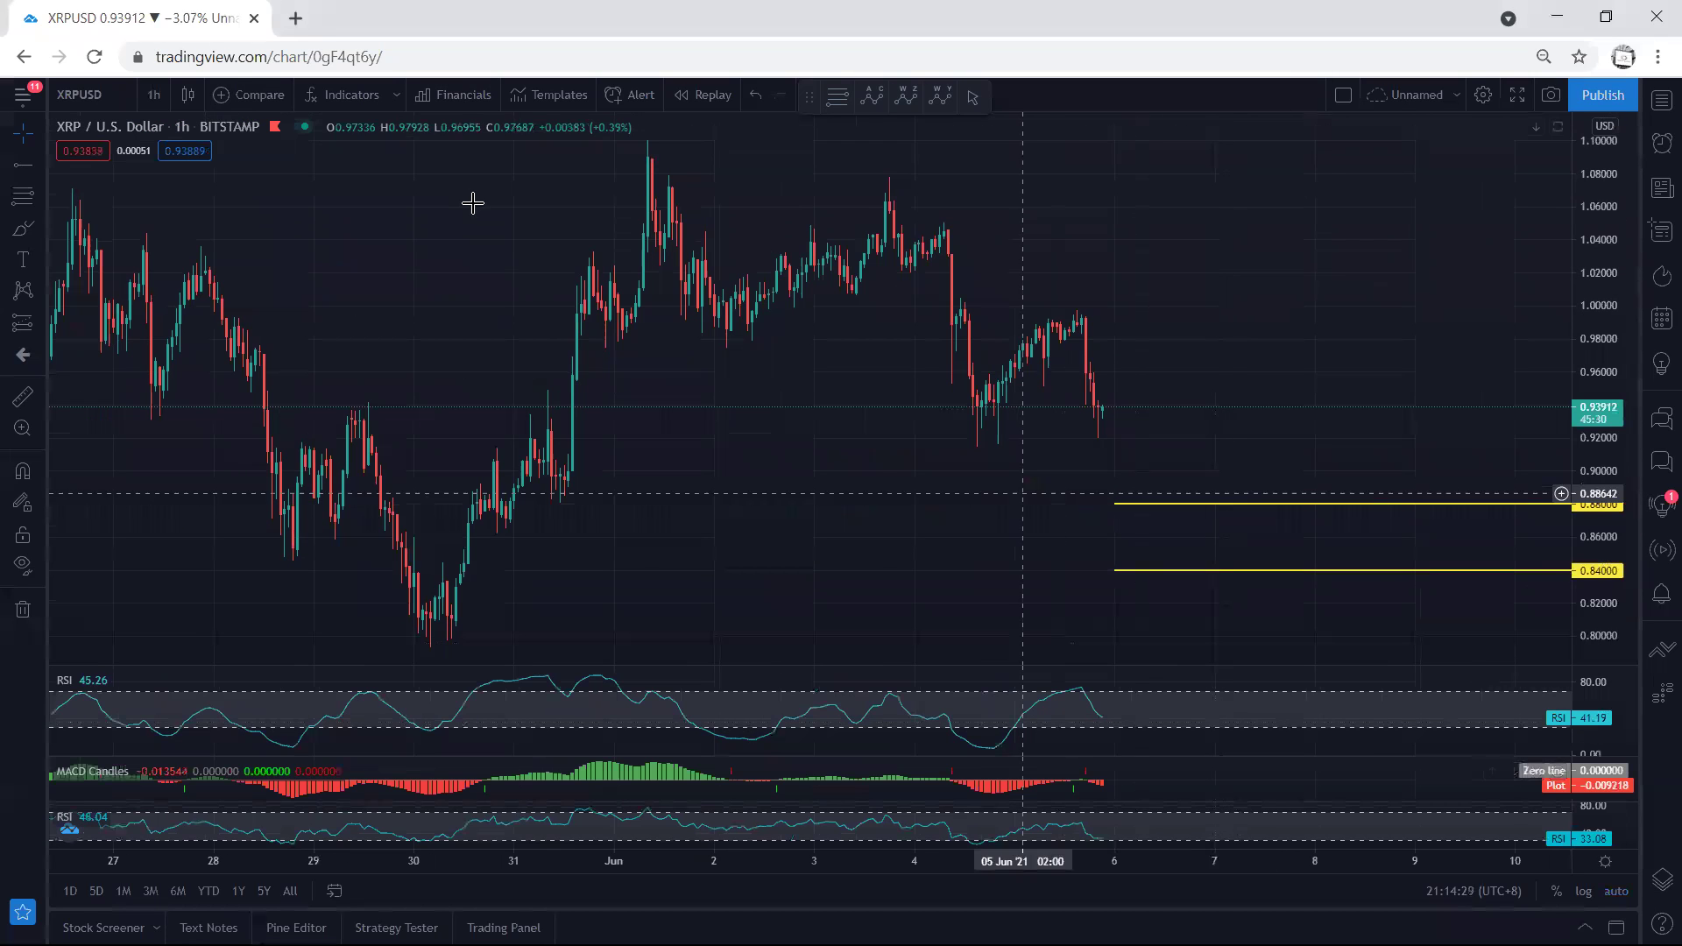
Try a horizontal ray at 0.91560 under the June 4–5 lows.
left_click(35, 172)
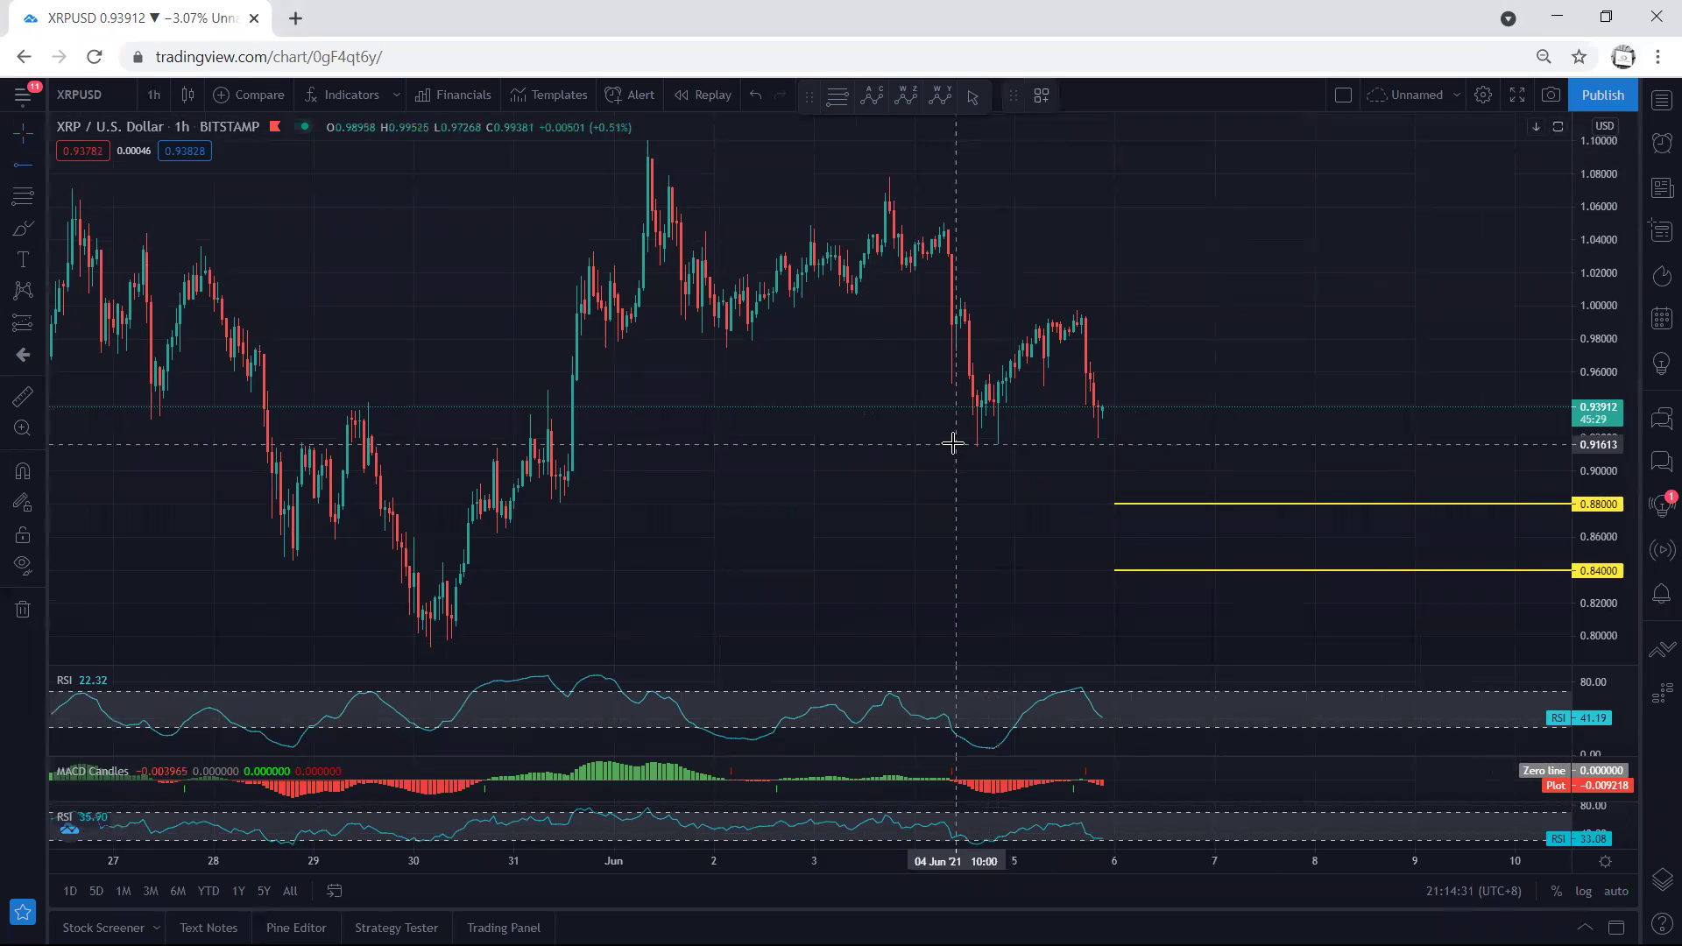
left_click(953, 445)
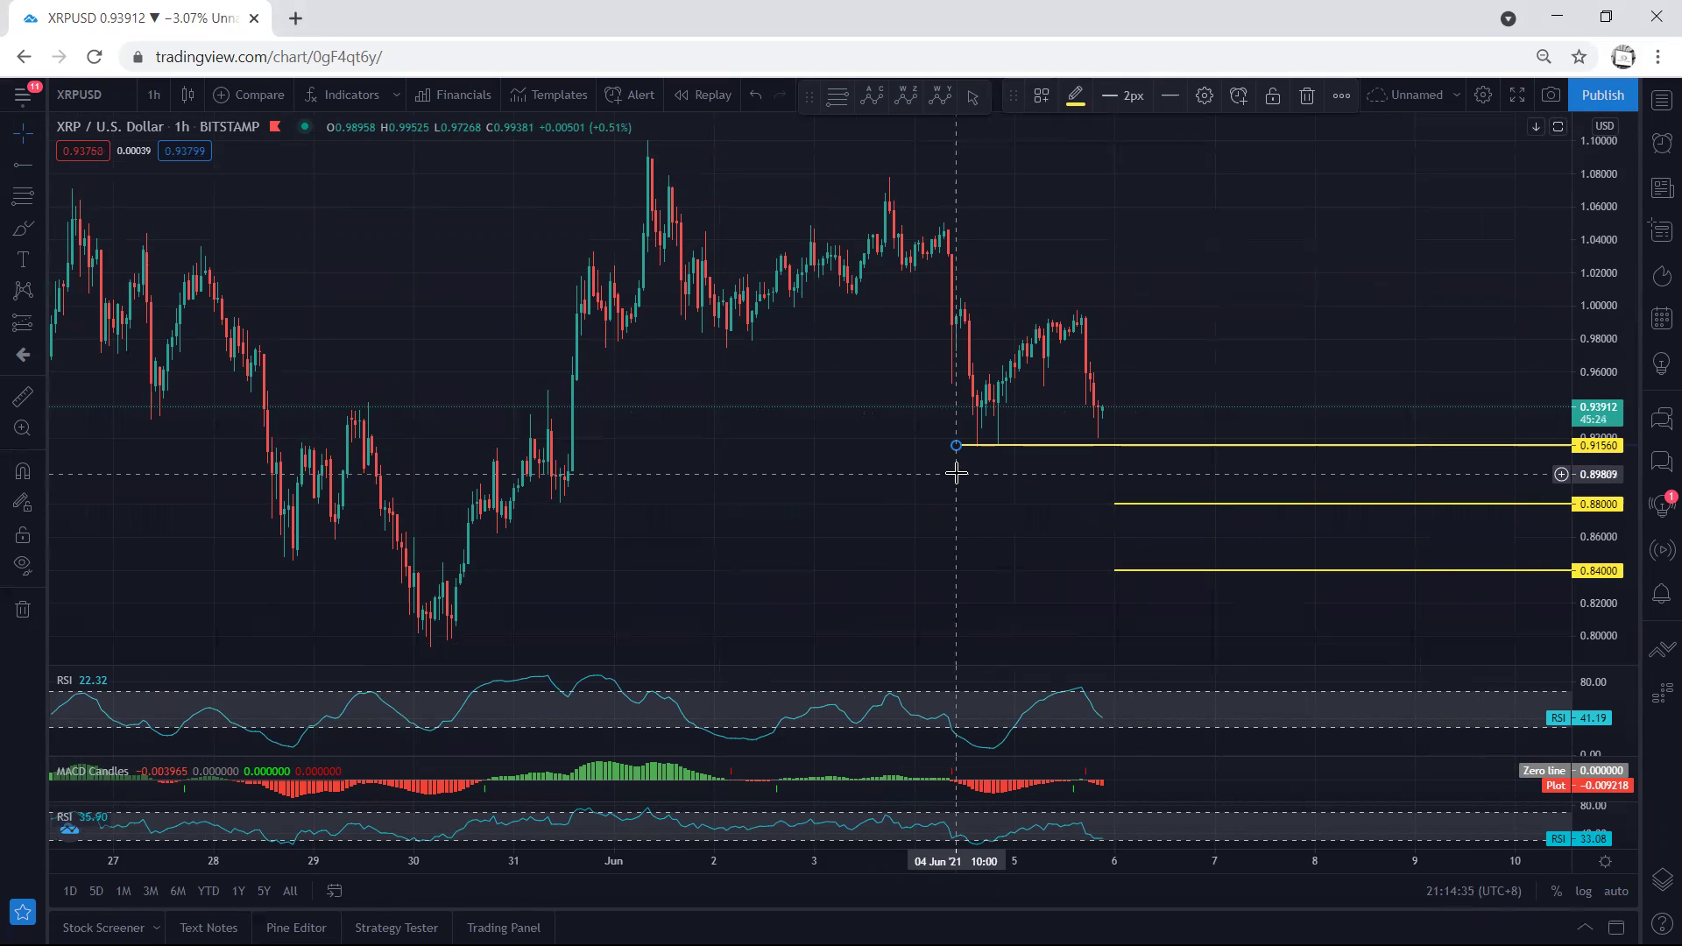
key("Delete")
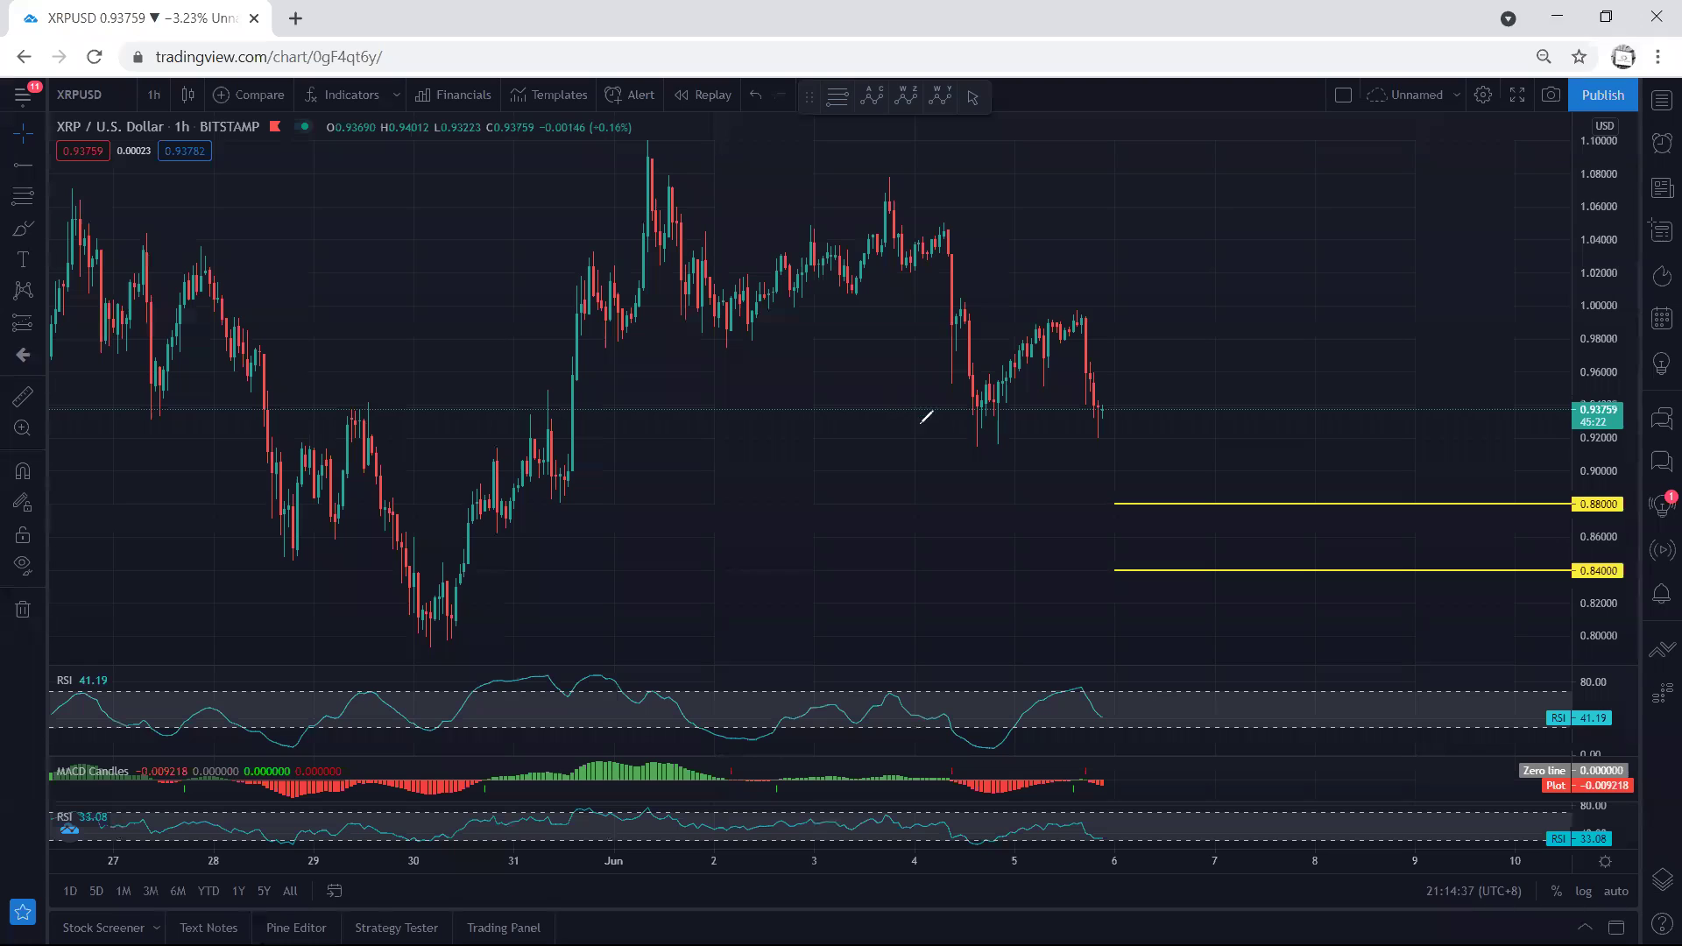
Circle, underline and box the June 4–5 lows near 0.92 freehand, clearing the sketches.
left_click_drag(960, 456, 997, 428)
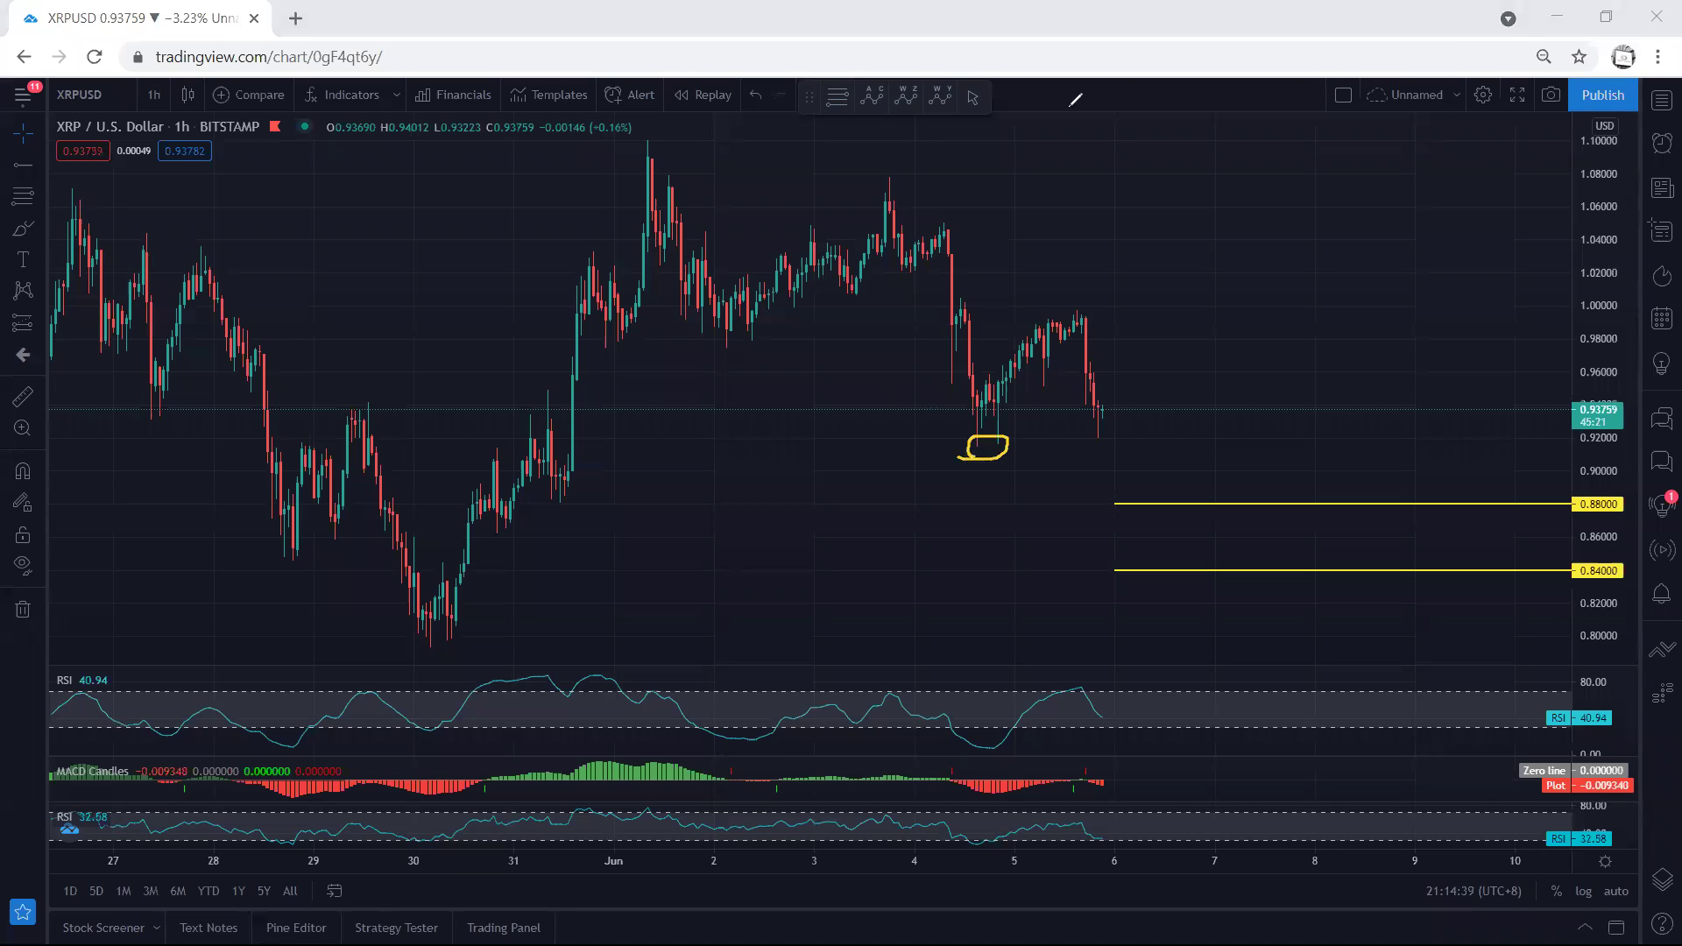
key("ctrl+z")
left_click_drag(964, 448, 1014, 447)
key("ctrl+z")
mouse_move(957, 417)
left_mouse_down()
mouse_move(999, 415)
mouse_move(955, 417)
mouse_move(997, 460)
mouse_move(1015, 425)
mouse_move(962, 432)
left_mouse_up()
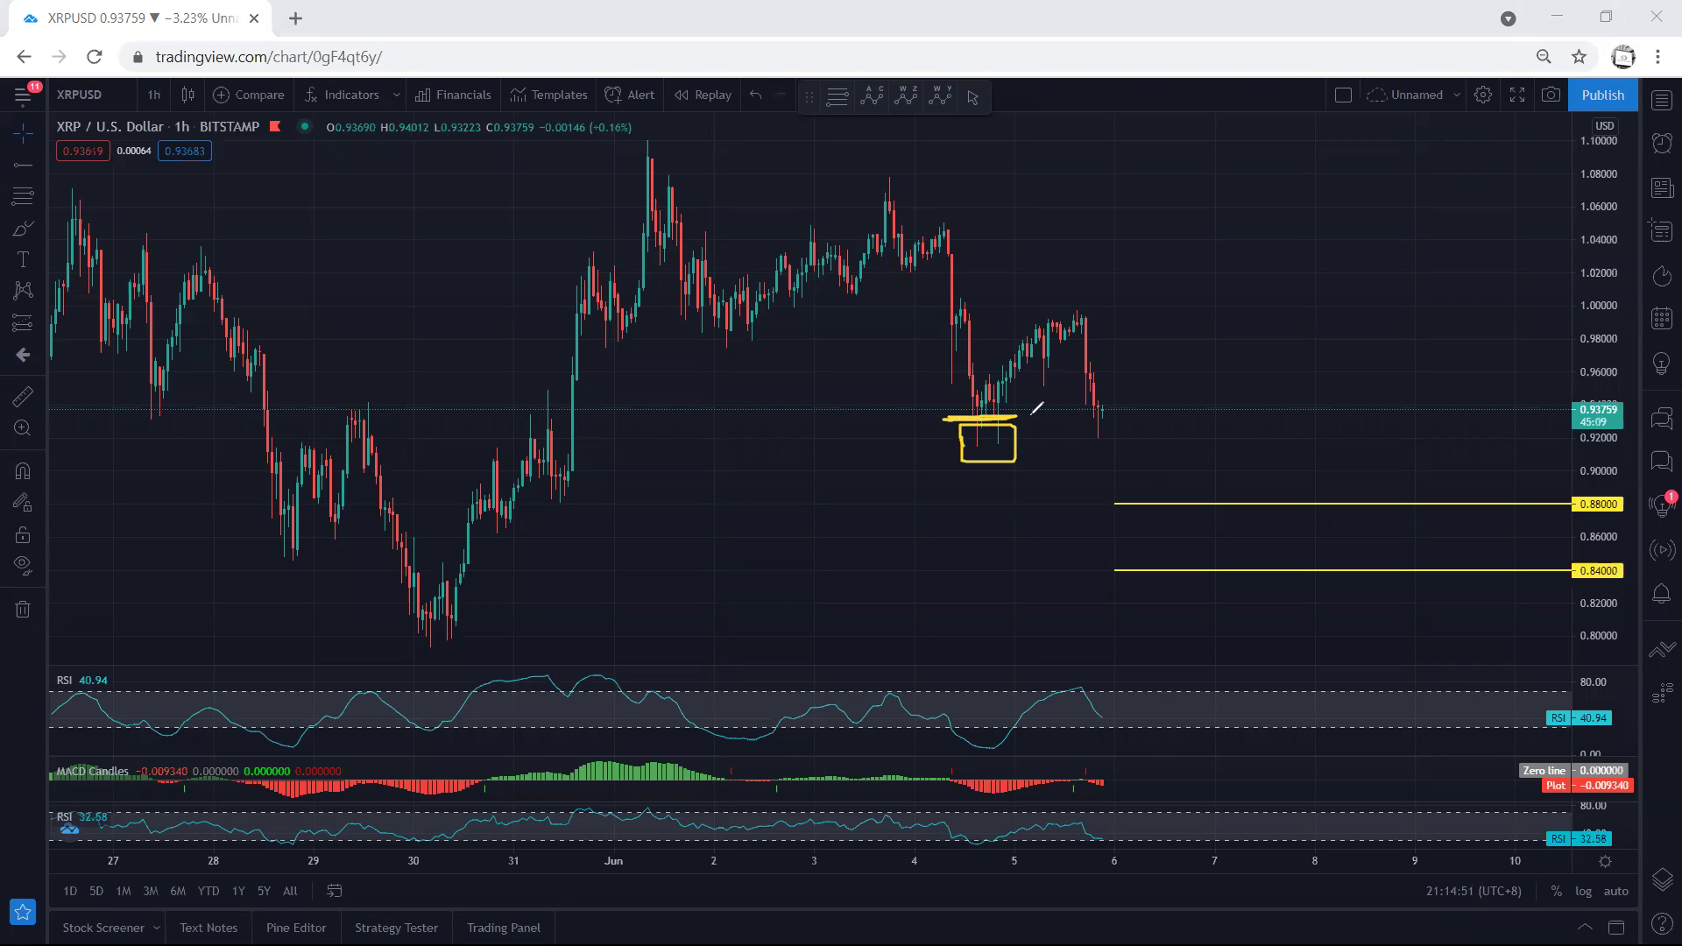
key("ctrl+z")
key("ctrl+z")
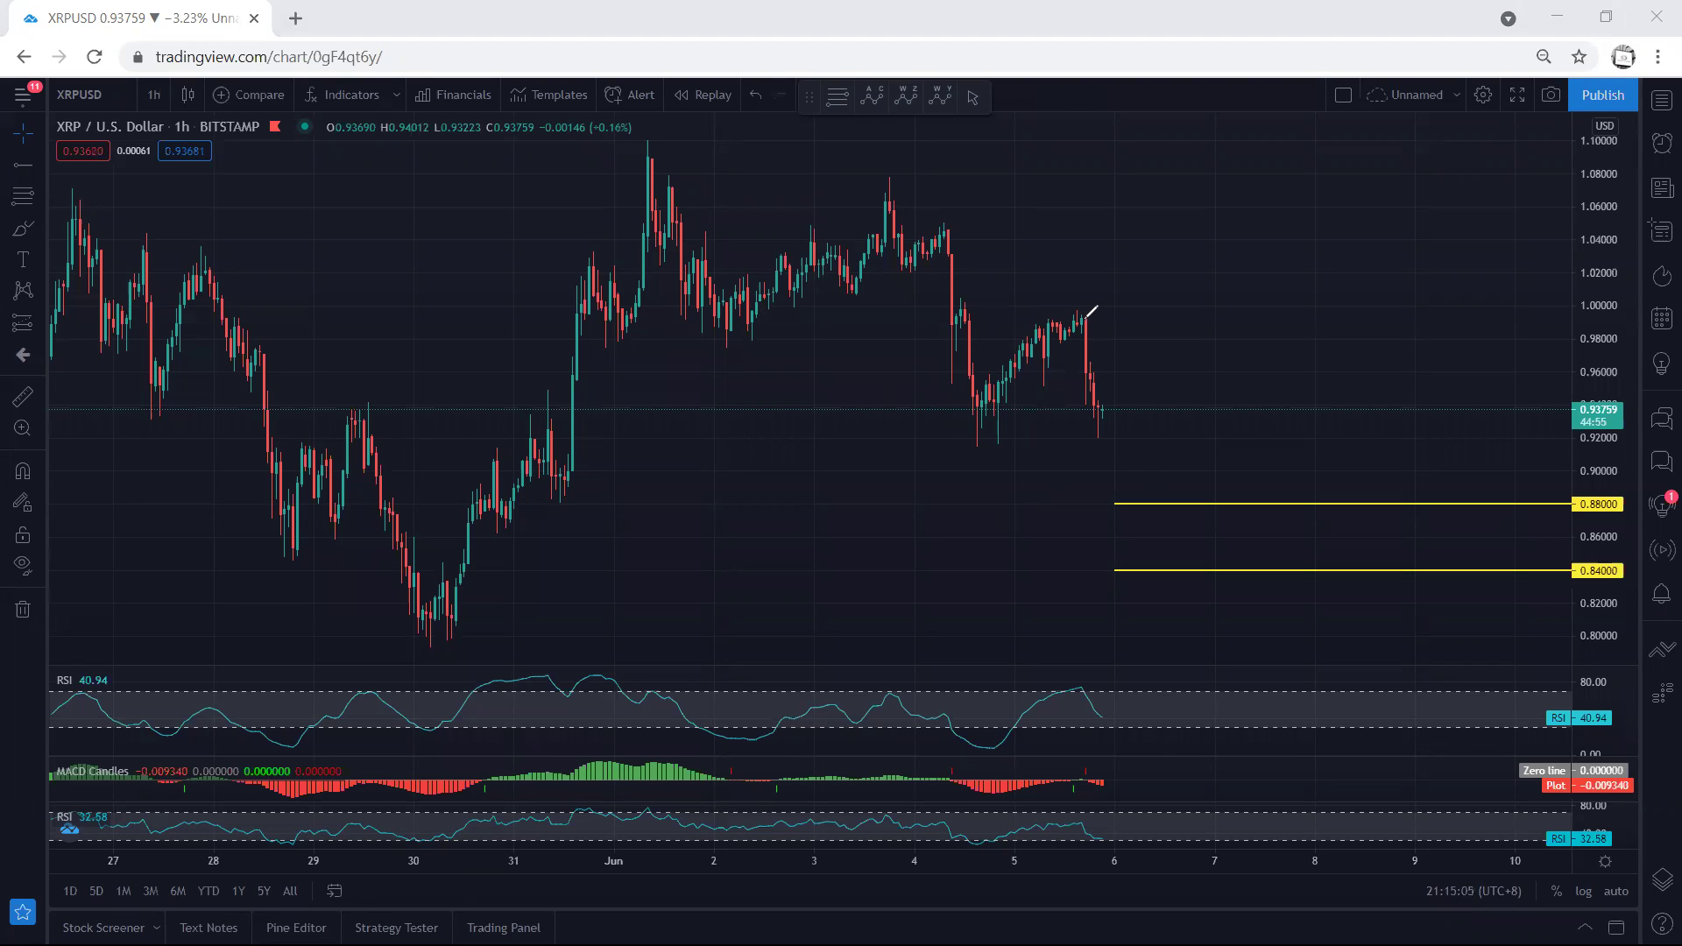
Trace the drop from the June 5 high down to the 0.88 line, underline the previous lows, and clear the sketches.
mouse_move(1087, 320)
left_mouse_down()
mouse_move(1106, 428)
mouse_move(1142, 500)
left_mouse_up()
mouse_move(963, 447)
left_mouse_down()
mouse_move(999, 447)
mouse_move(952, 449)
left_mouse_up()
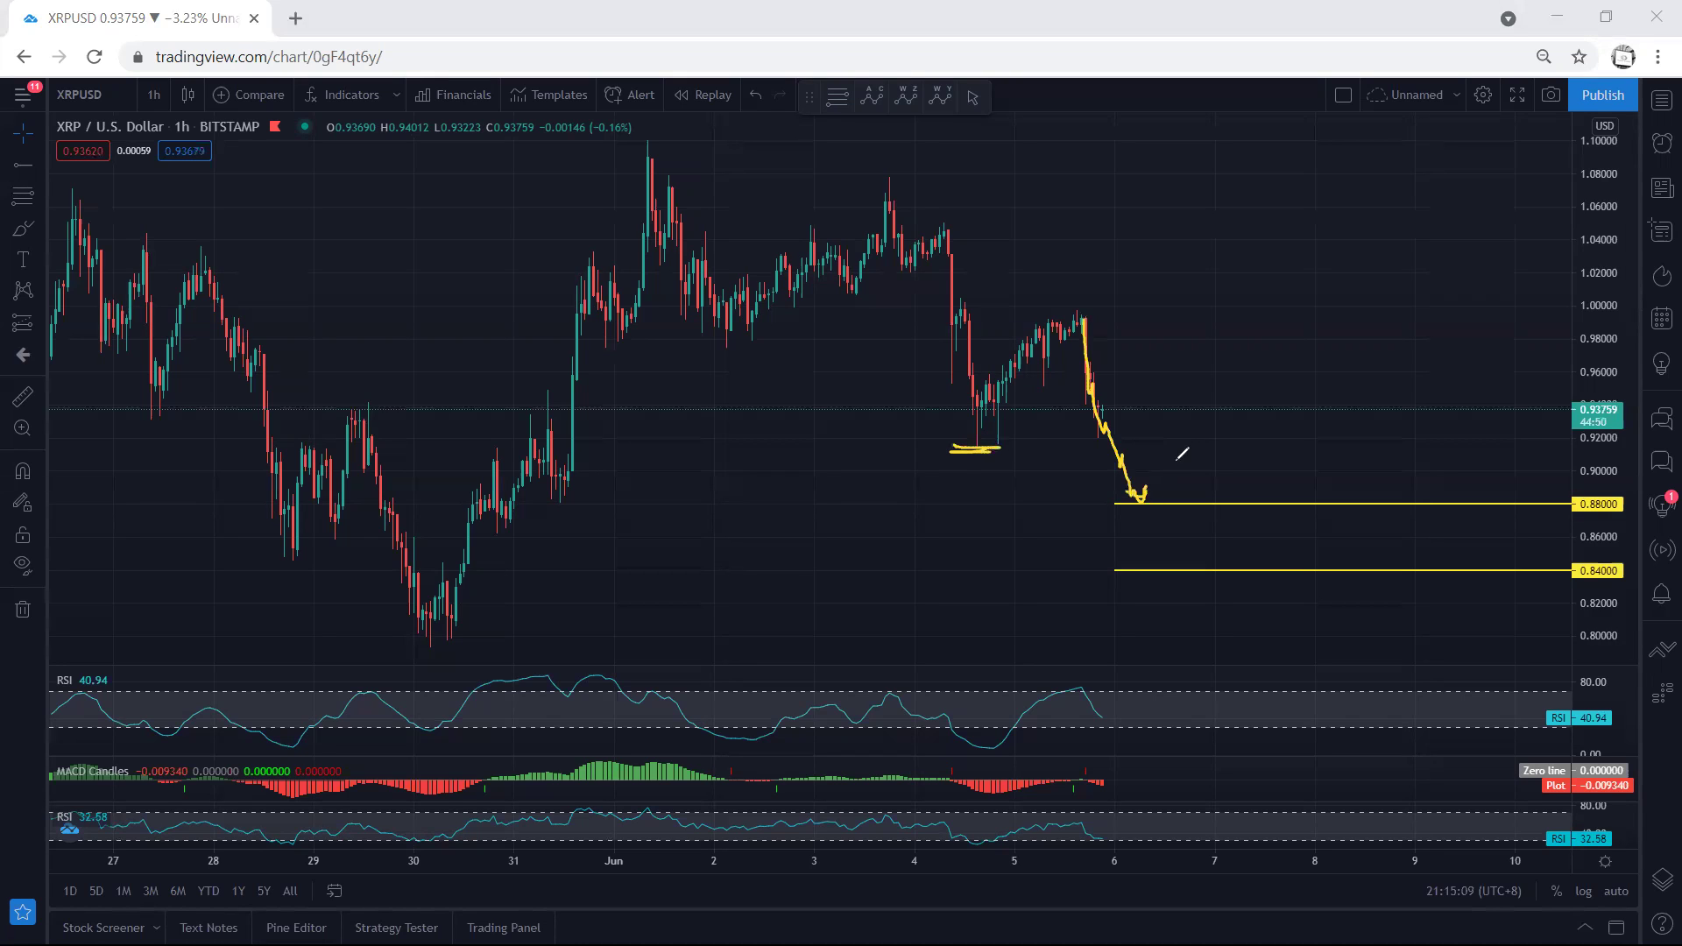
left_click_drag(1080, 324, 1132, 484)
left_click(1093, 136)
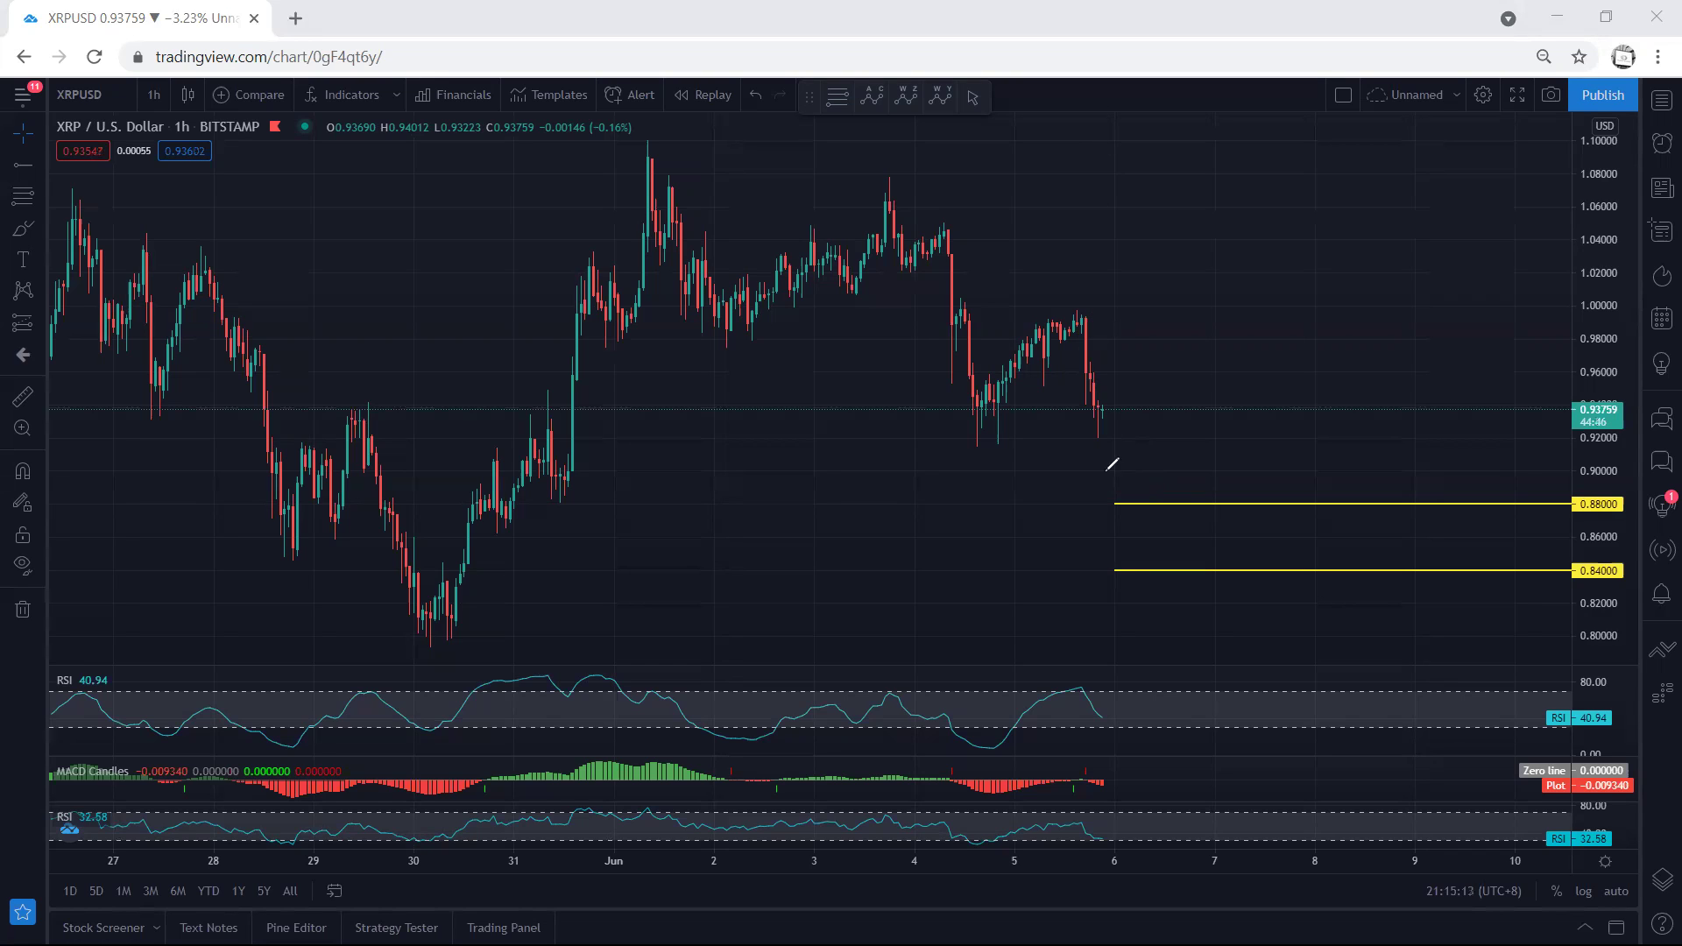
Circle the starts of the 0.88 and 0.84 lines and sketch a drop to 0.88 with a rebound to about 0.99.
mouse_move(1114, 500)
left_mouse_down()
mouse_move(1133, 484)
mouse_move(1113, 500)
left_mouse_up()
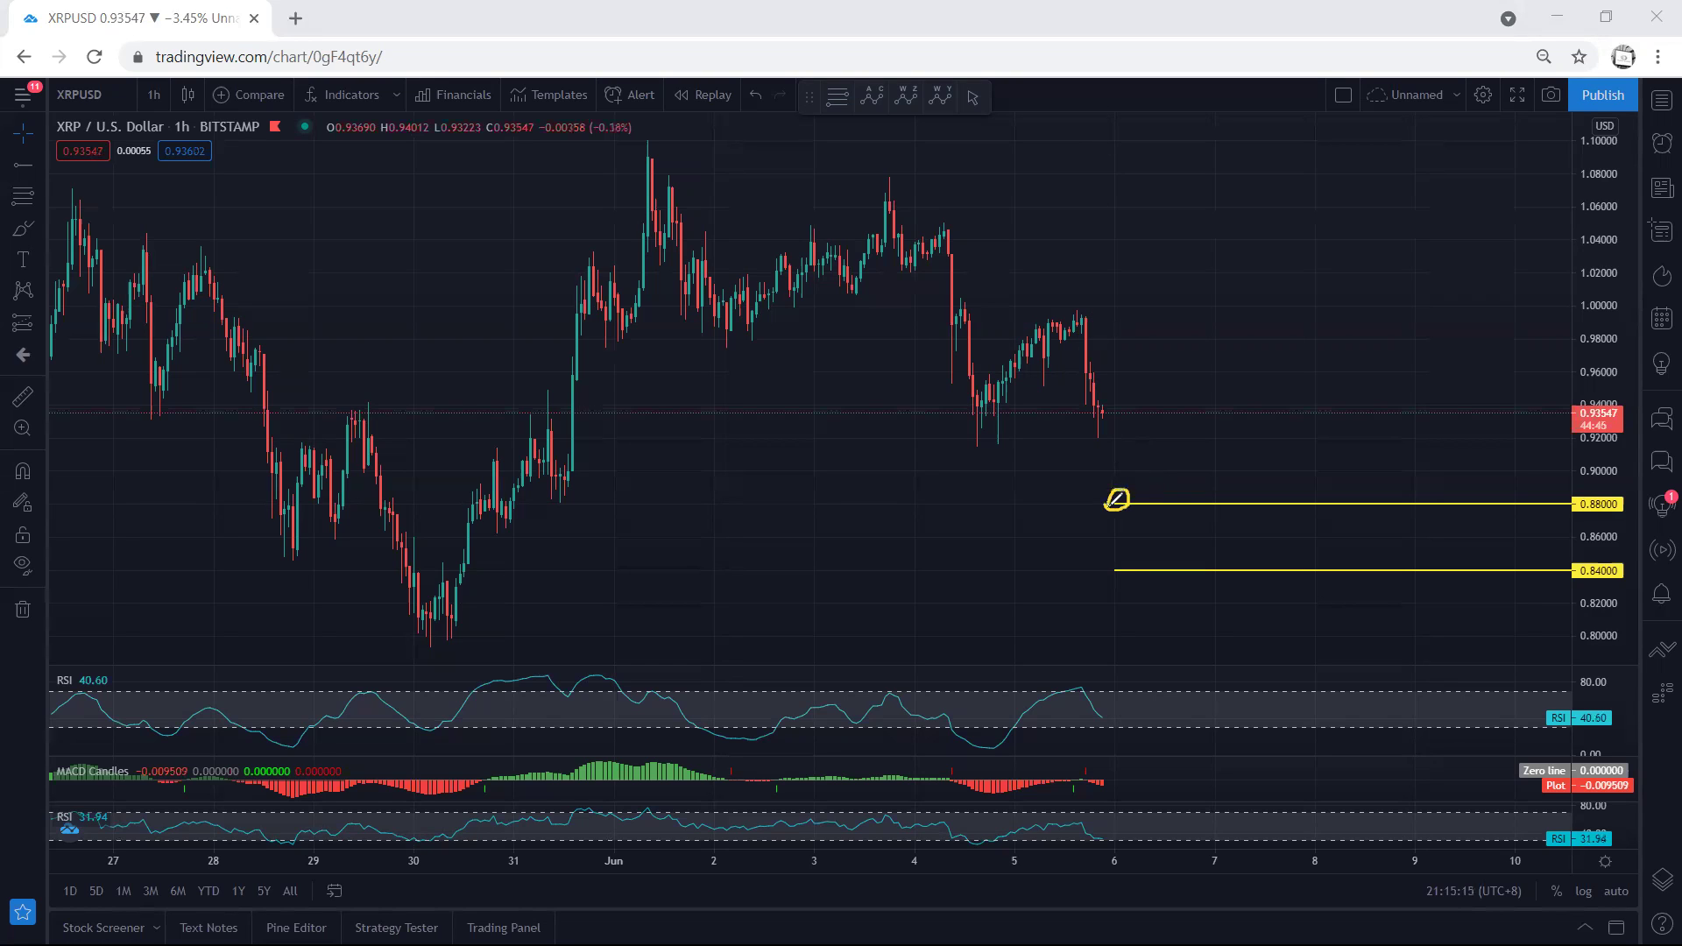
mouse_move(1116, 568)
left_mouse_down()
mouse_move(1132, 569)
mouse_move(1124, 553)
mouse_move(1111, 571)
left_mouse_up()
mouse_move(1097, 405)
left_mouse_down()
mouse_move(1117, 500)
mouse_move(1169, 447)
mouse_move(1205, 317)
left_mouse_up()
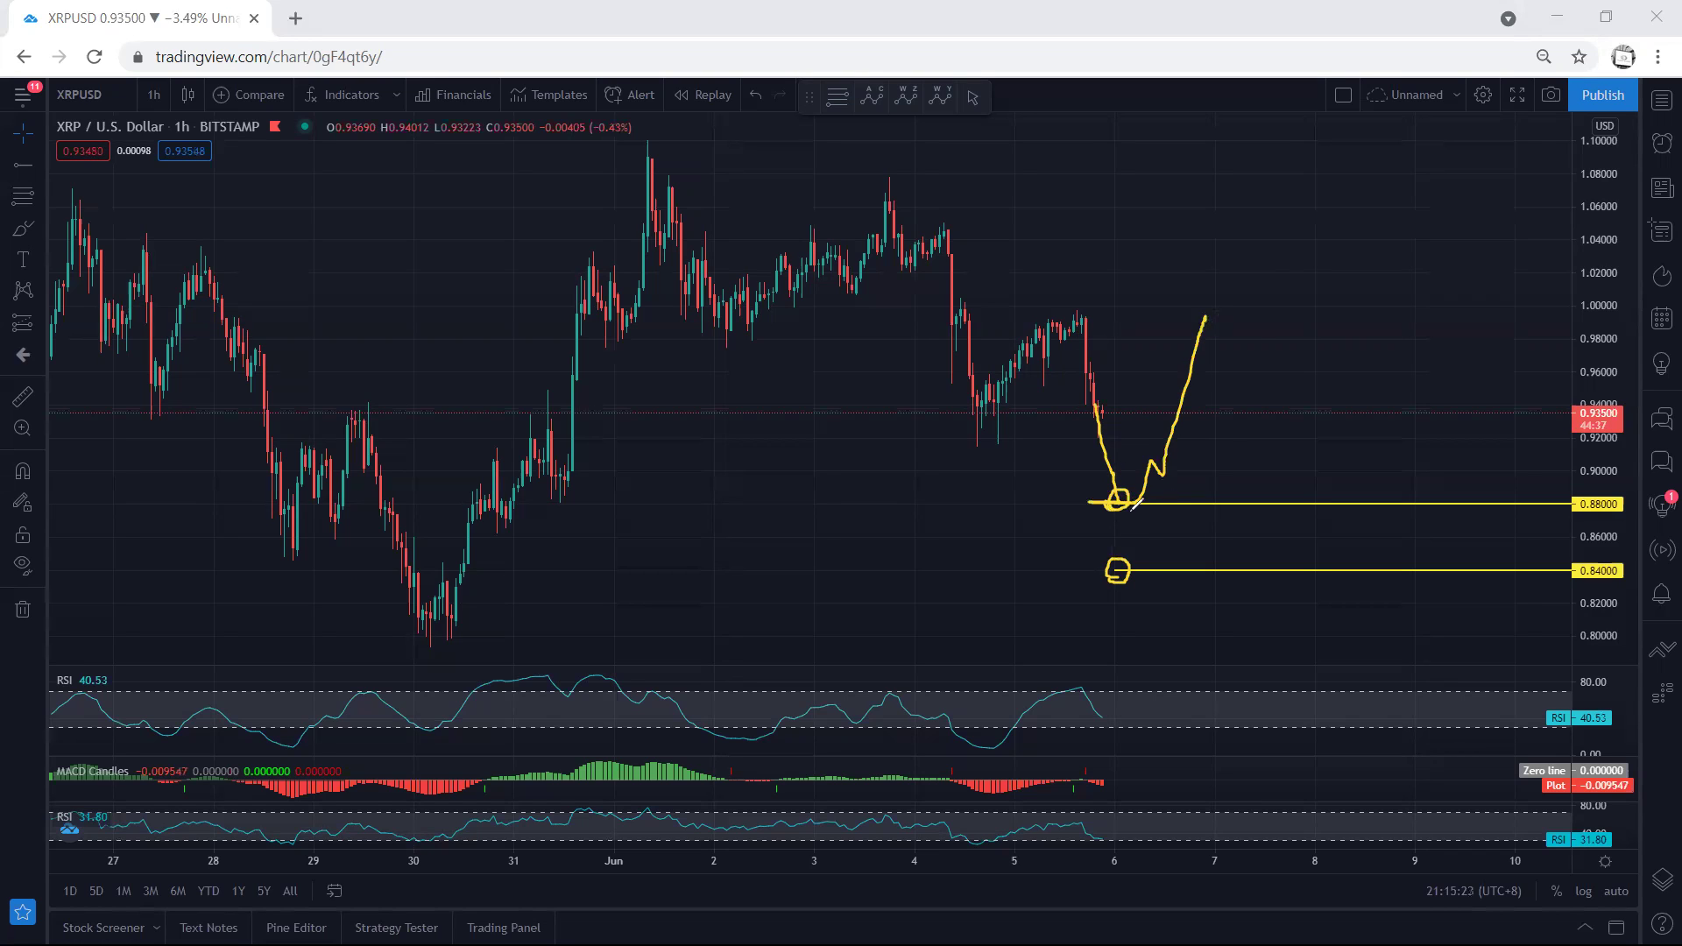
Circle the projected rebound and clear it, and draw an arrow through the 0.88 and 0.84 lines to about 0.79, clearing that too.
mouse_move(1136, 501)
left_mouse_down()
mouse_move(1269, 271)
mouse_move(1130, 355)
left_mouse_up()
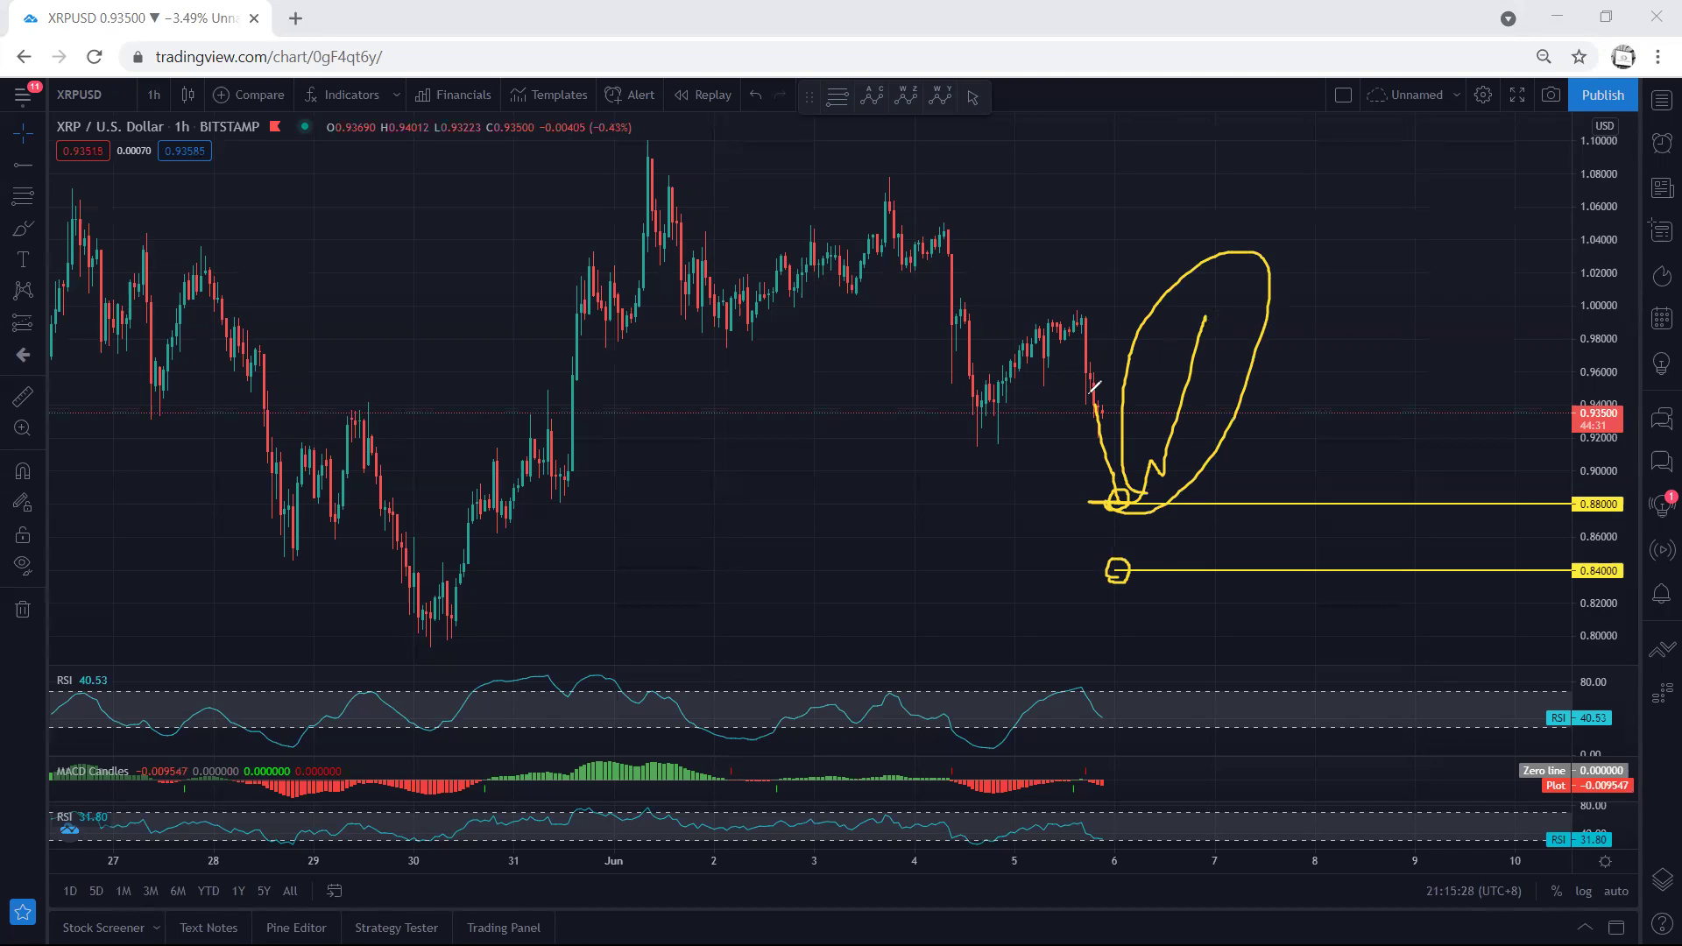
key("ctrl+shift+6")
mouse_move(1102, 404)
left_mouse_down()
mouse_move(1199, 646)
mouse_move(1174, 617)
left_mouse_up()
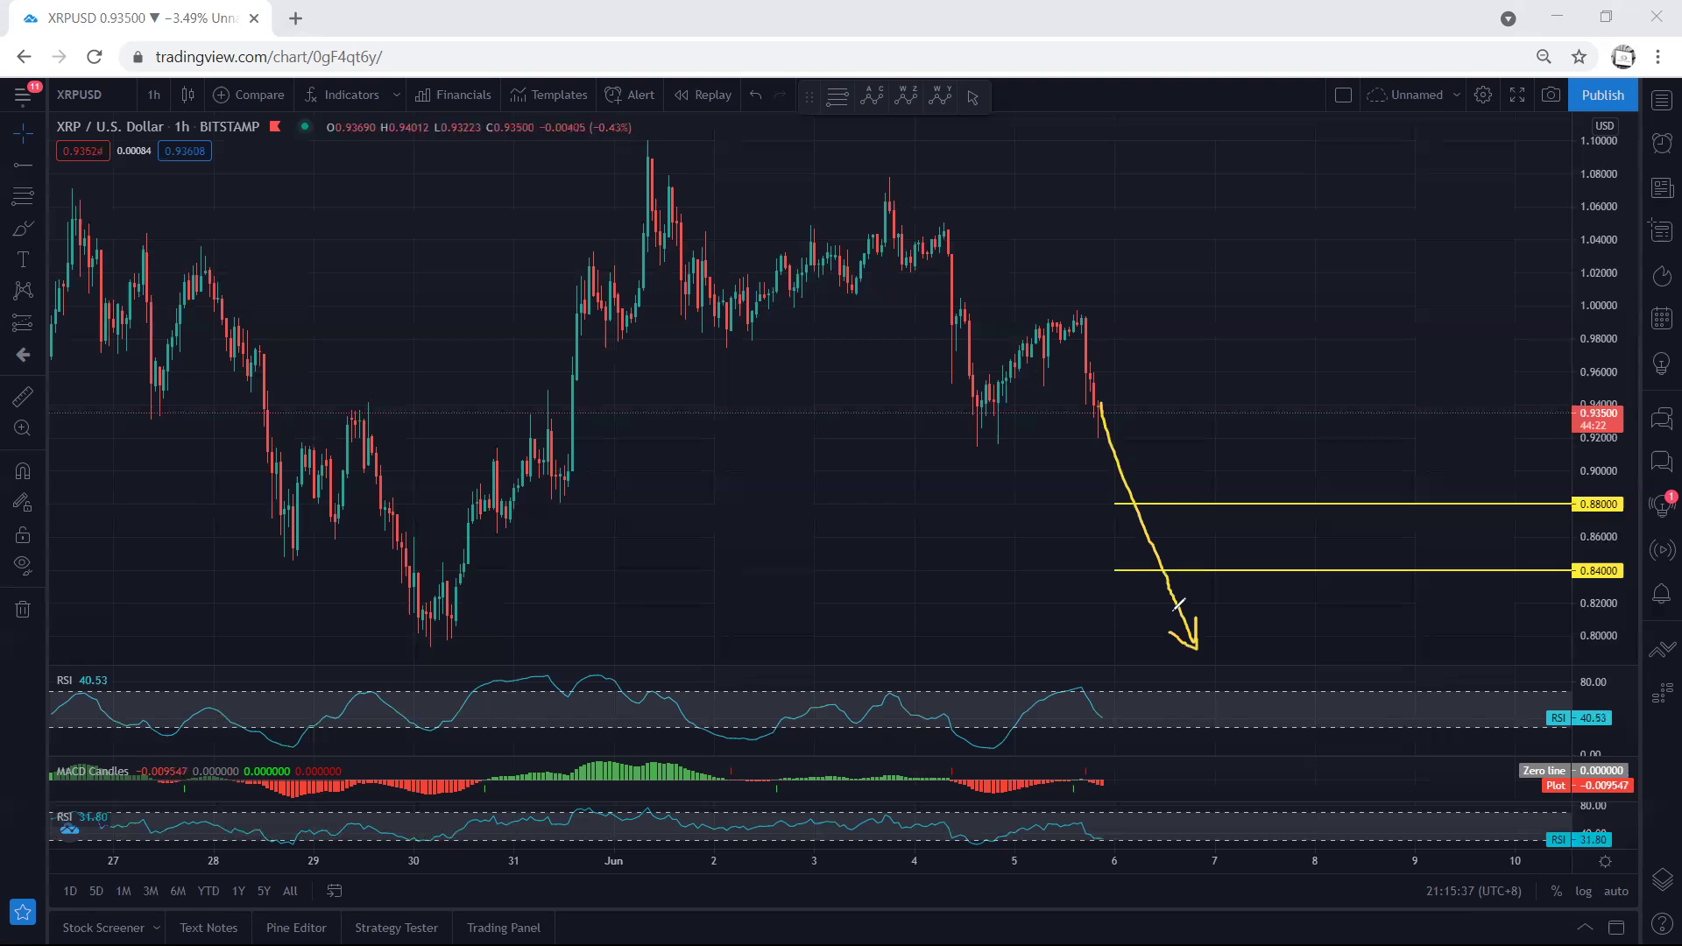
key("ctrl+shift+7")
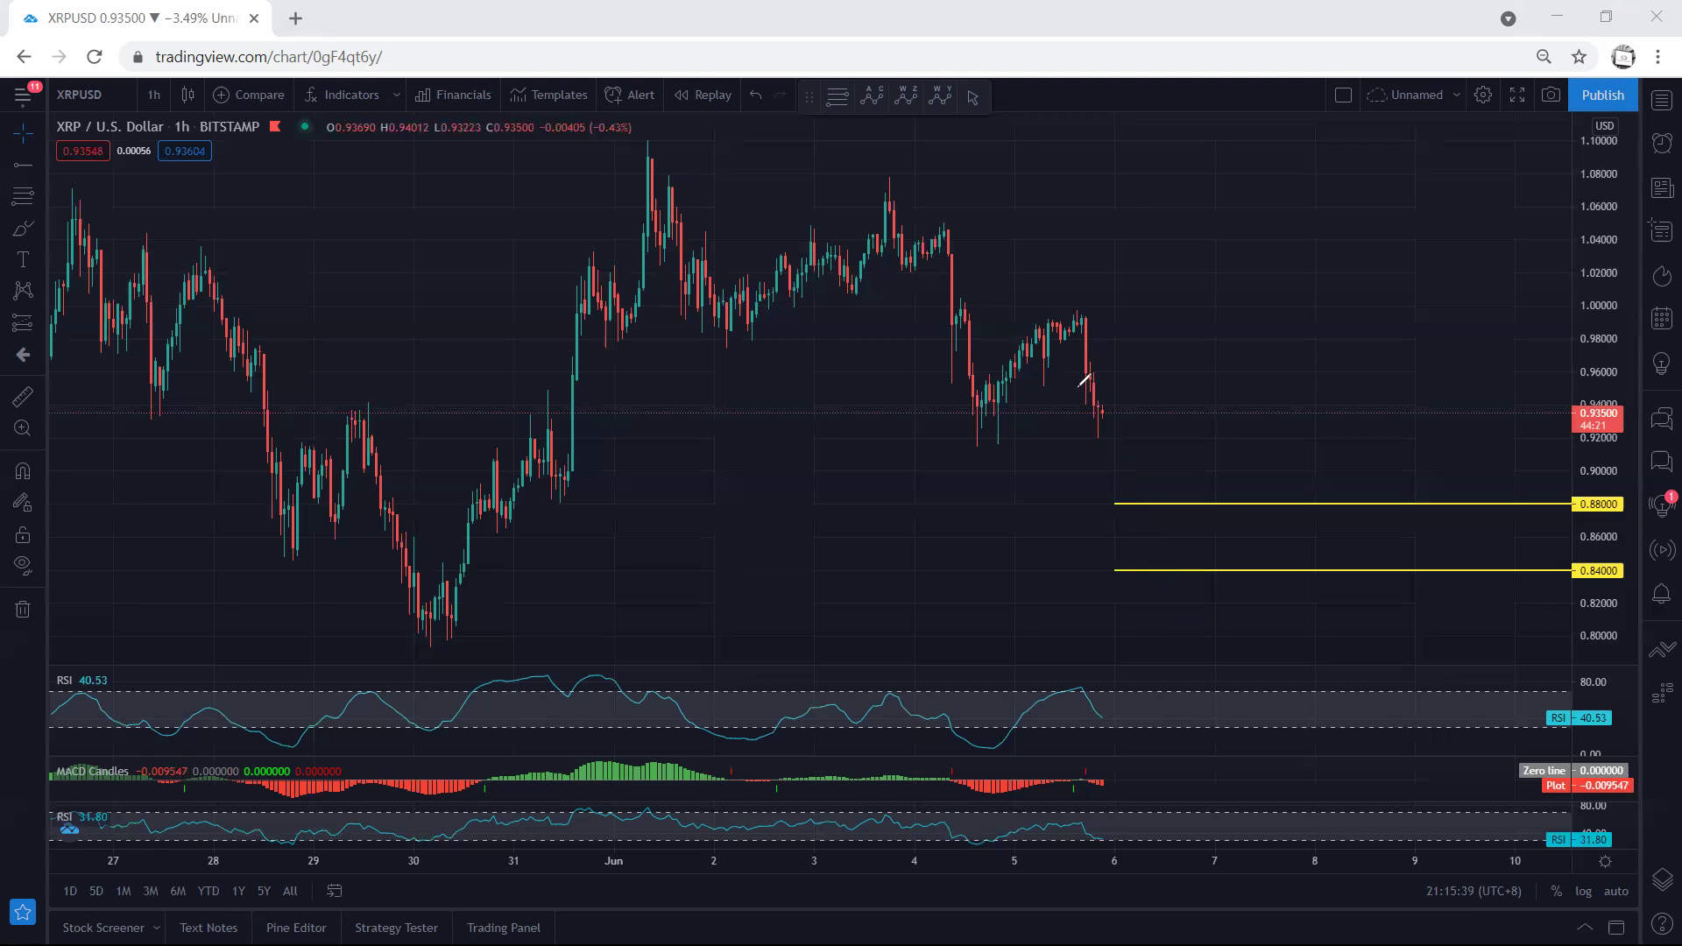
Sketch a short decline from the latest candles to about 0.91, underline the June 4–5 lows, and clear the strokes.
left_click_drag(1088, 389, 1125, 449)
left_click_drag(962, 449, 1014, 455)
key("ctrl+shift+7")
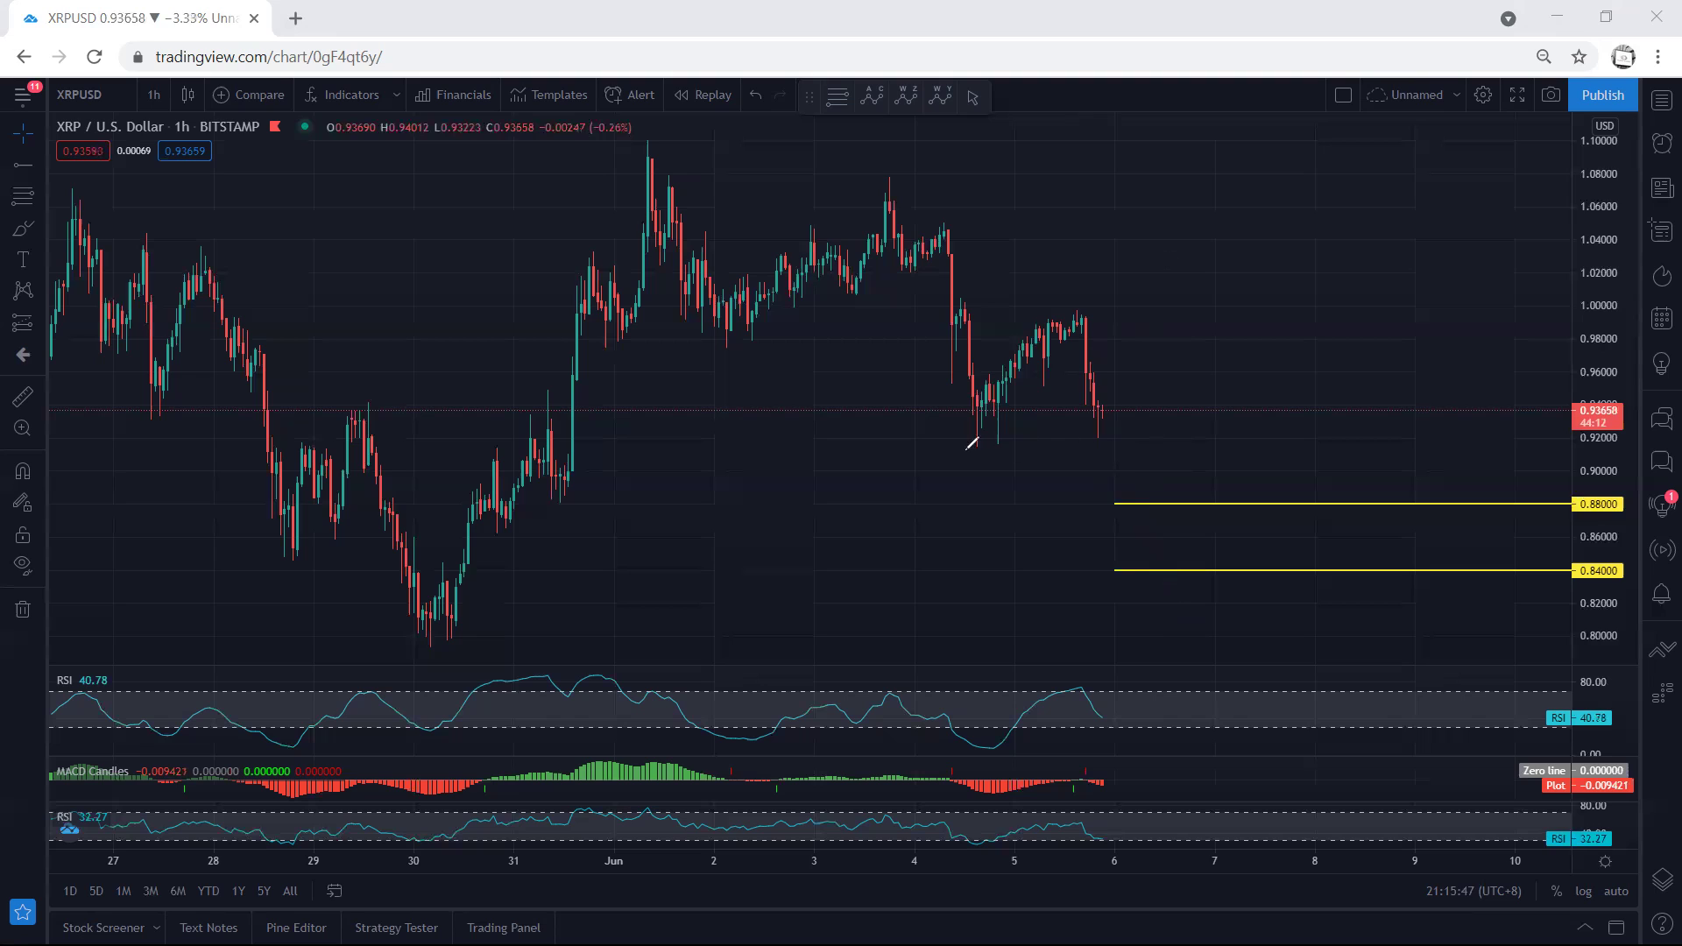
Underline the June 4–5 lows, try a rise to about 0.965 and a drop to about 0.88 from the latest low, and remove the strokes.
left_click_drag(960, 447, 1000, 445)
mouse_move(1099, 427)
left_mouse_down()
mouse_move(1112, 477)
mouse_move(1157, 364)
left_mouse_up()
key("e")
mouse_move(1096, 420)
left_mouse_down()
mouse_move(1134, 361)
mouse_move(1157, 497)
left_mouse_up()
key("ctrl+z")
key("ctrl+z")
Circle a small zigzag freehand at the latest candles between about 0.92 and 0.95, and clear the sketch.
mouse_move(1100, 428)
left_mouse_down()
mouse_move(1143, 390)
mouse_move(1092, 411)
mouse_move(1111, 431)
left_mouse_up()
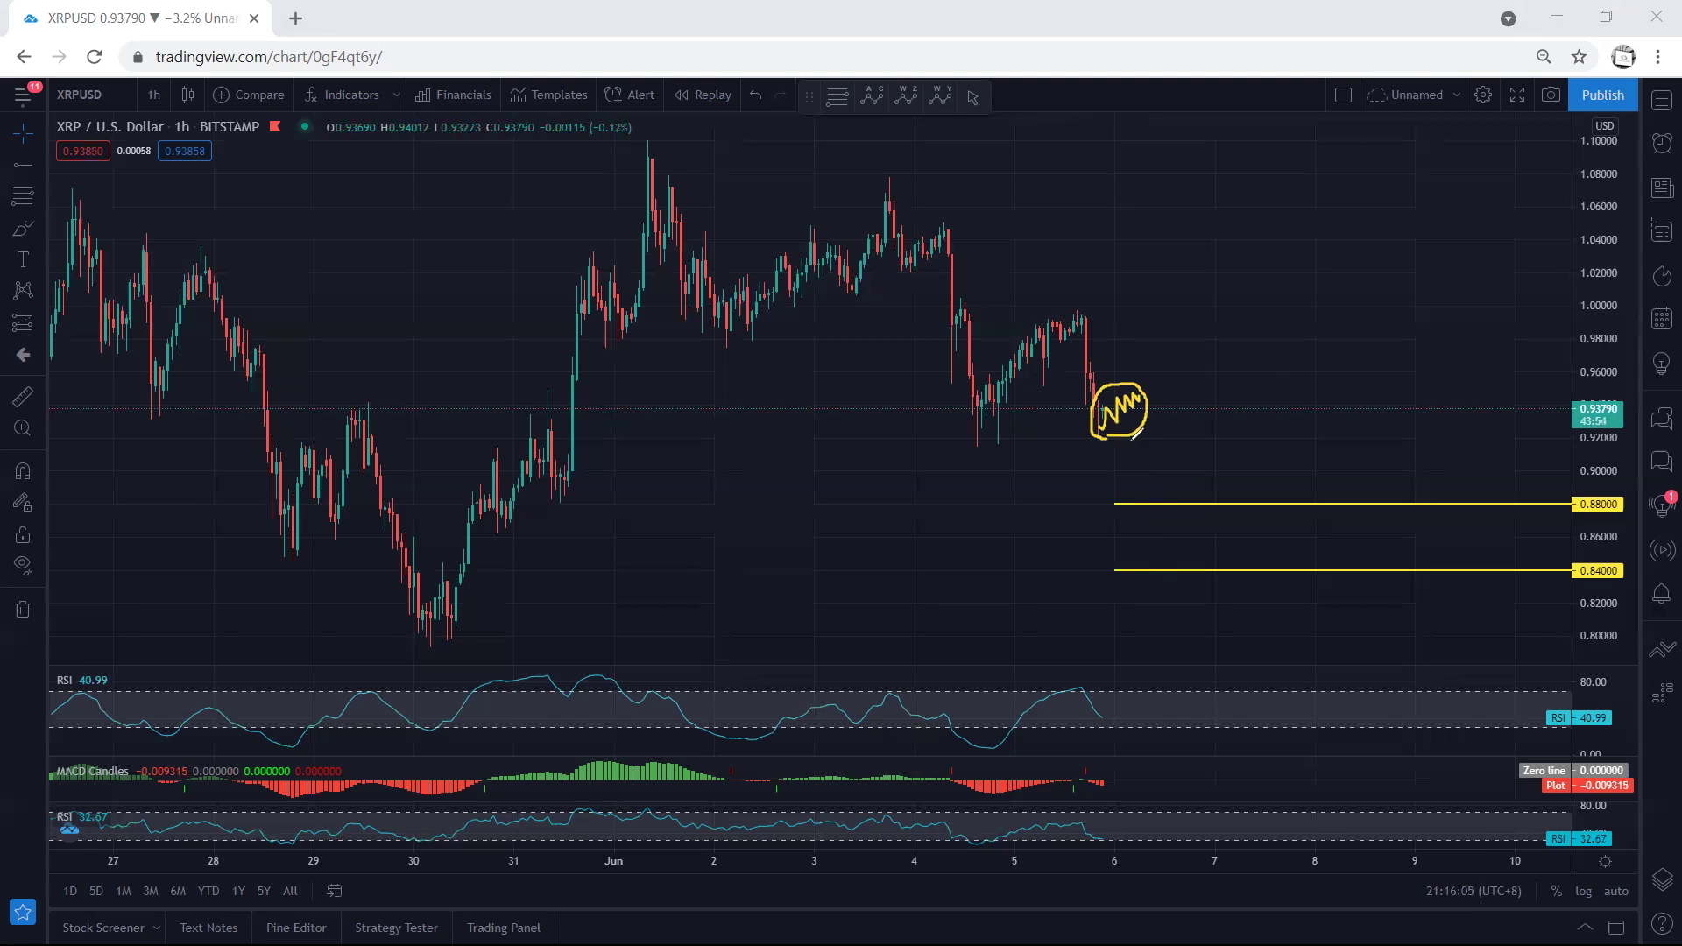
key("ctrl+shift+7")
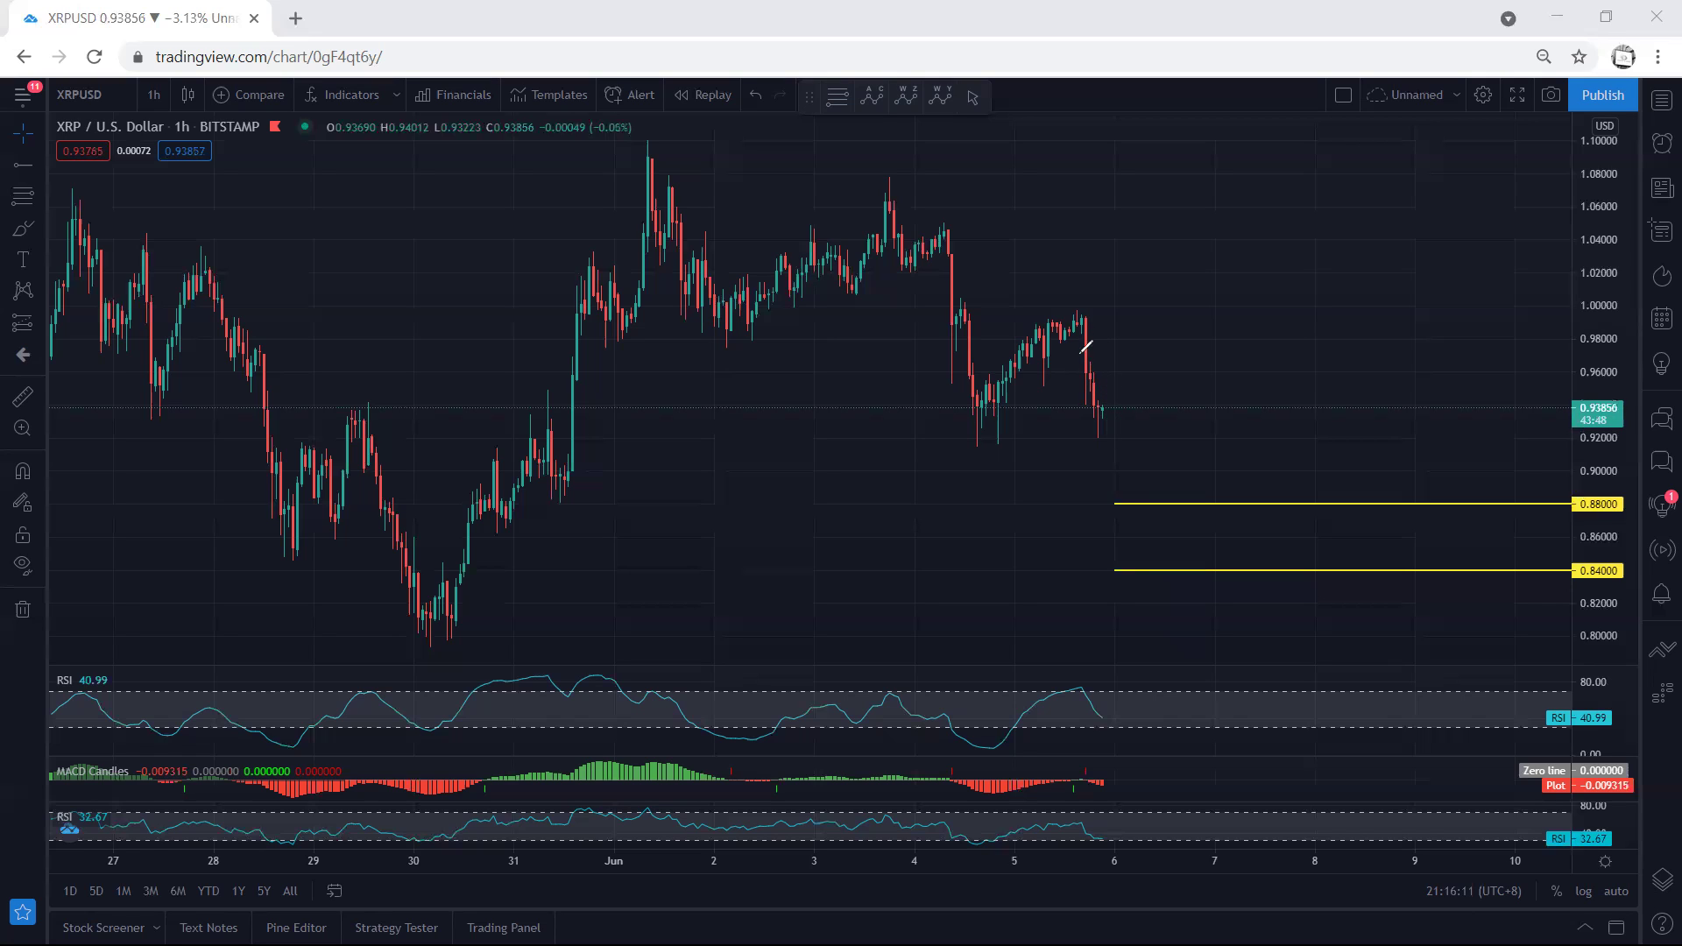
Trace the fall from the June 5 high to just above the 0.88 line, underline the June 4–5 lows, and clear the sketches.
mouse_move(1082, 324)
left_mouse_down()
mouse_move(1106, 435)
mouse_move(1139, 490)
left_mouse_up()
mouse_move(954, 443)
left_mouse_down()
mouse_move(1026, 444)
mouse_move(989, 445)
left_mouse_up()
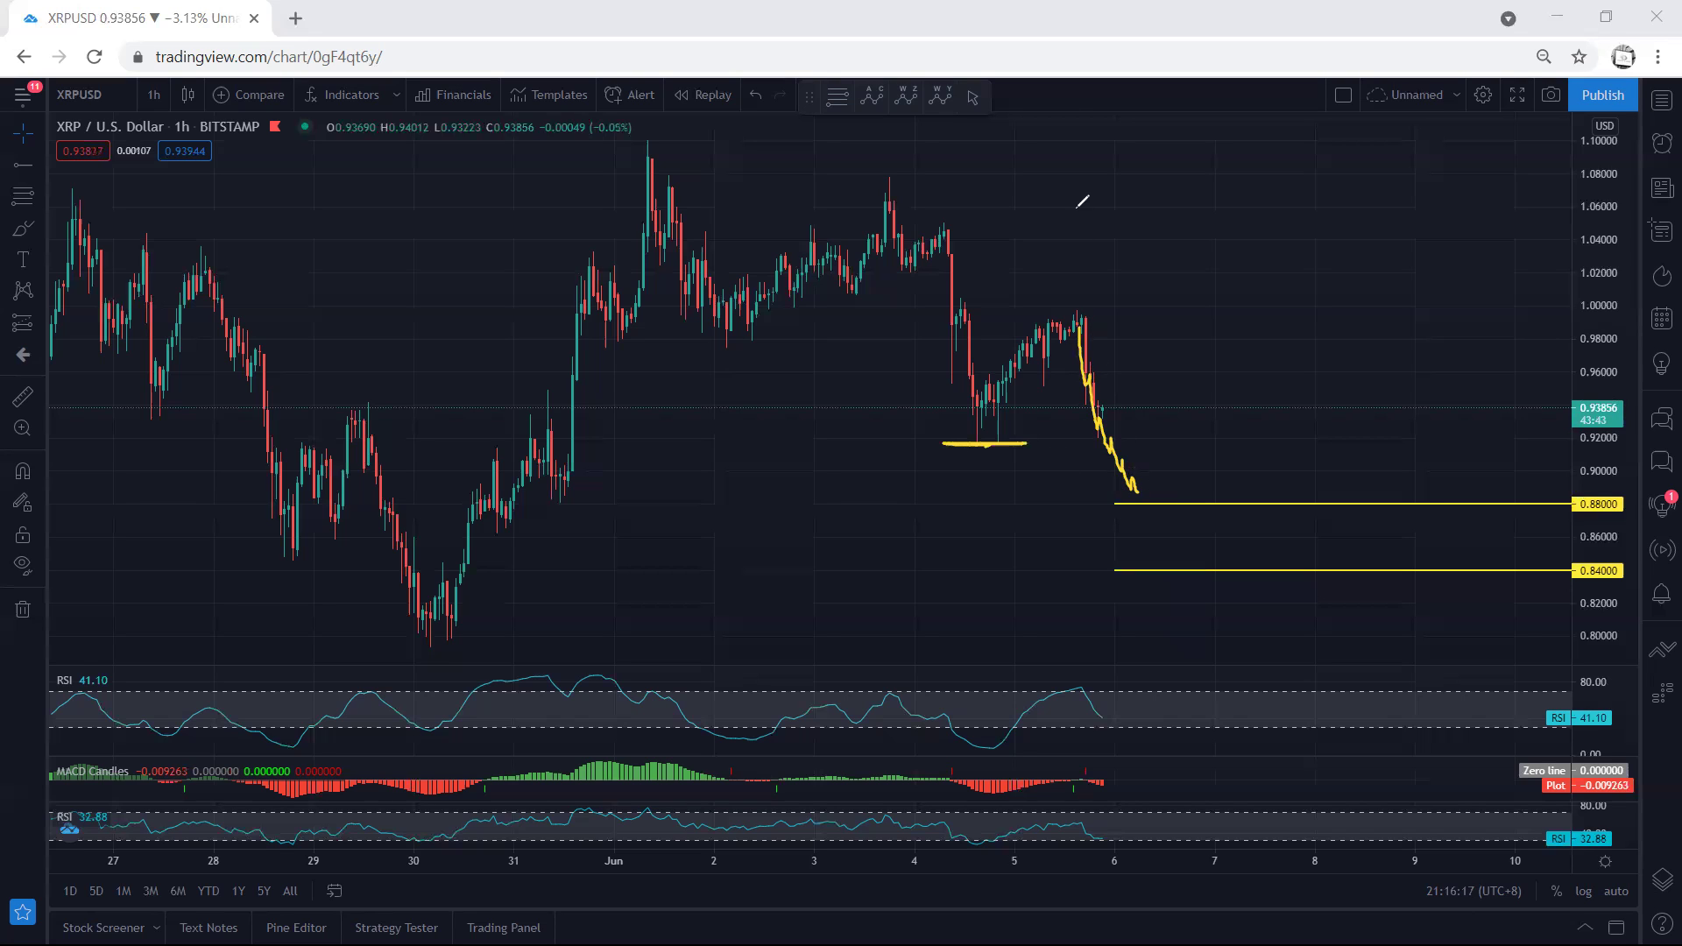
key("Escape")
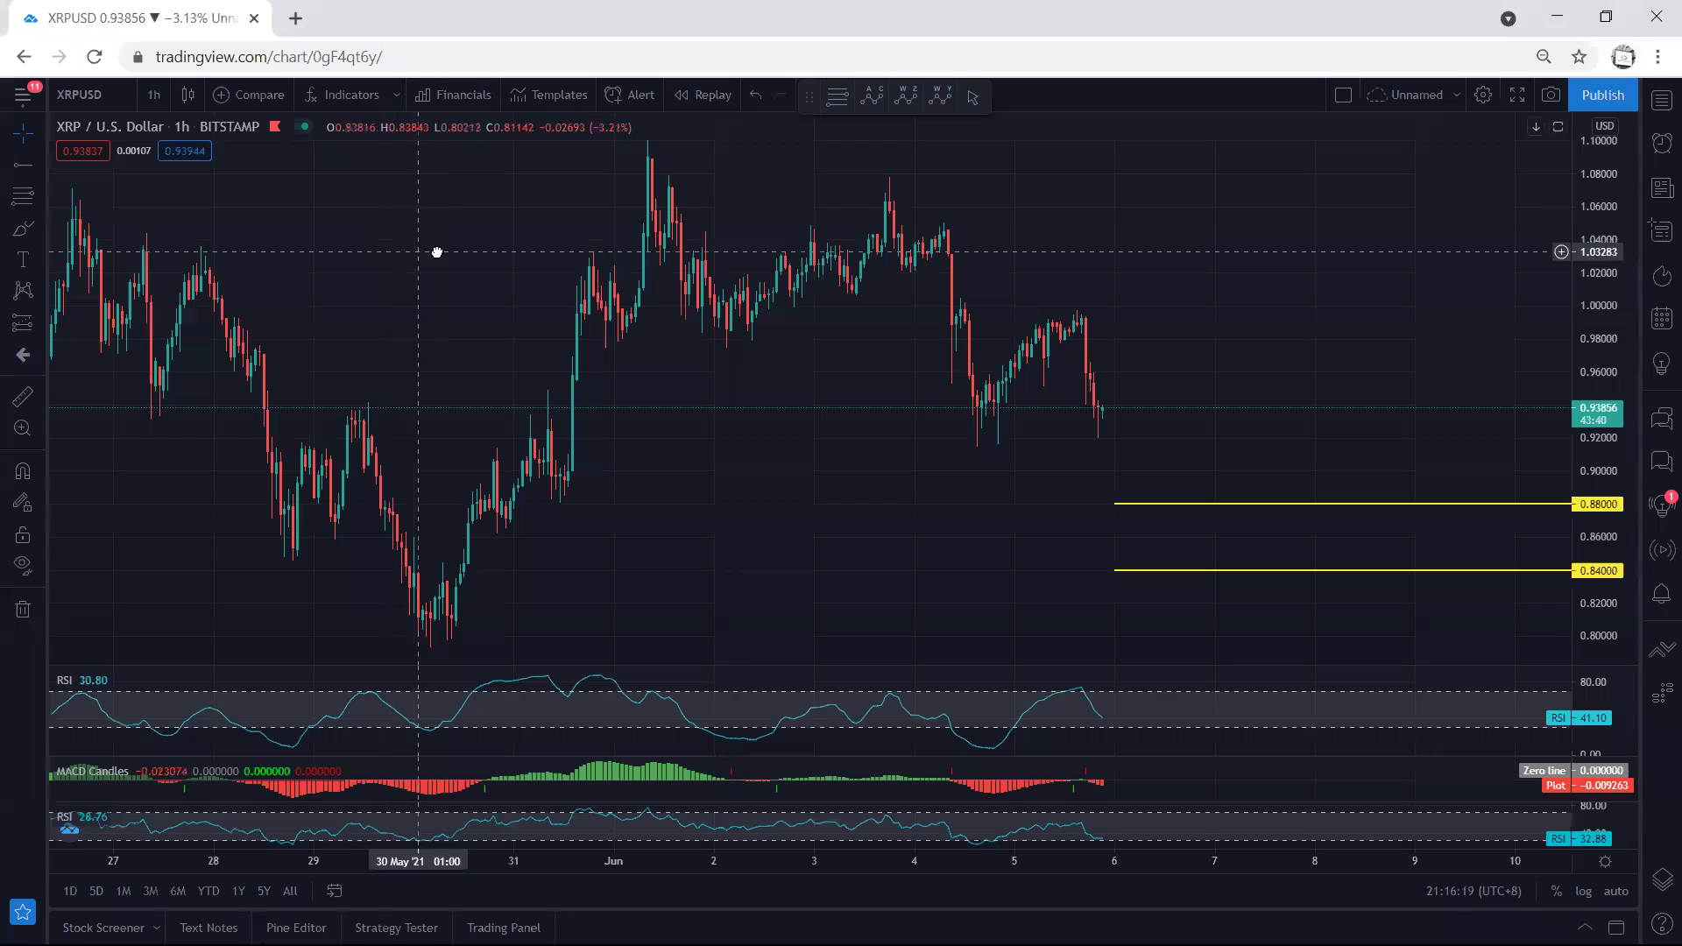